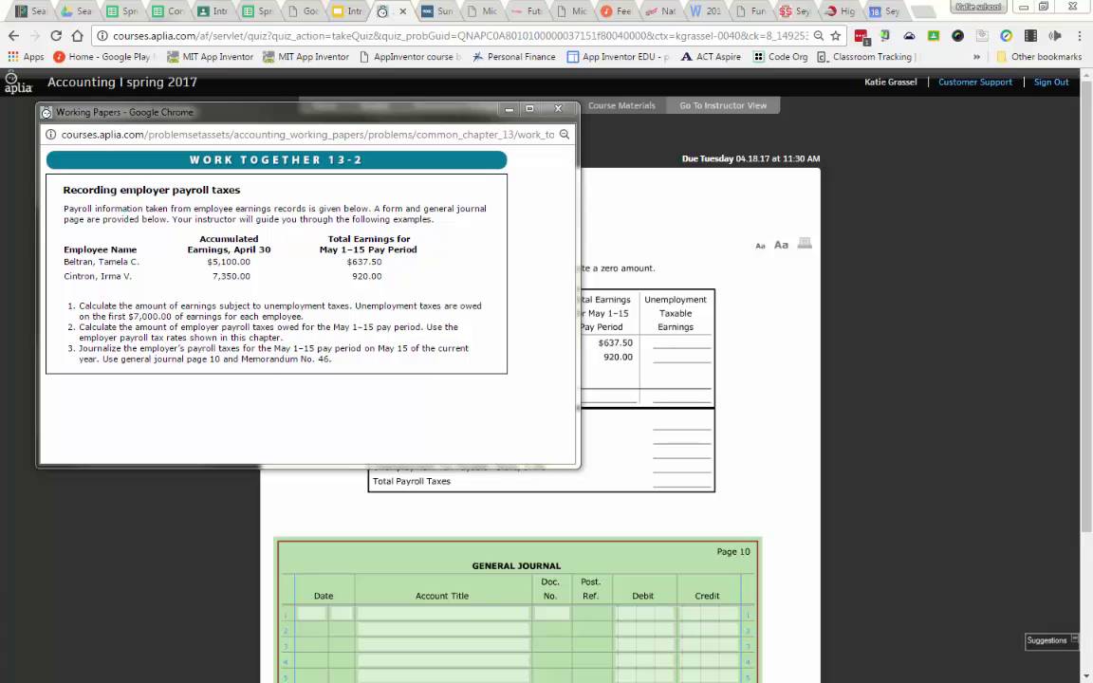
Close the Working Papers instructions popup to reveal the payroll tax form and page 10 journal
left_click(332, 99)
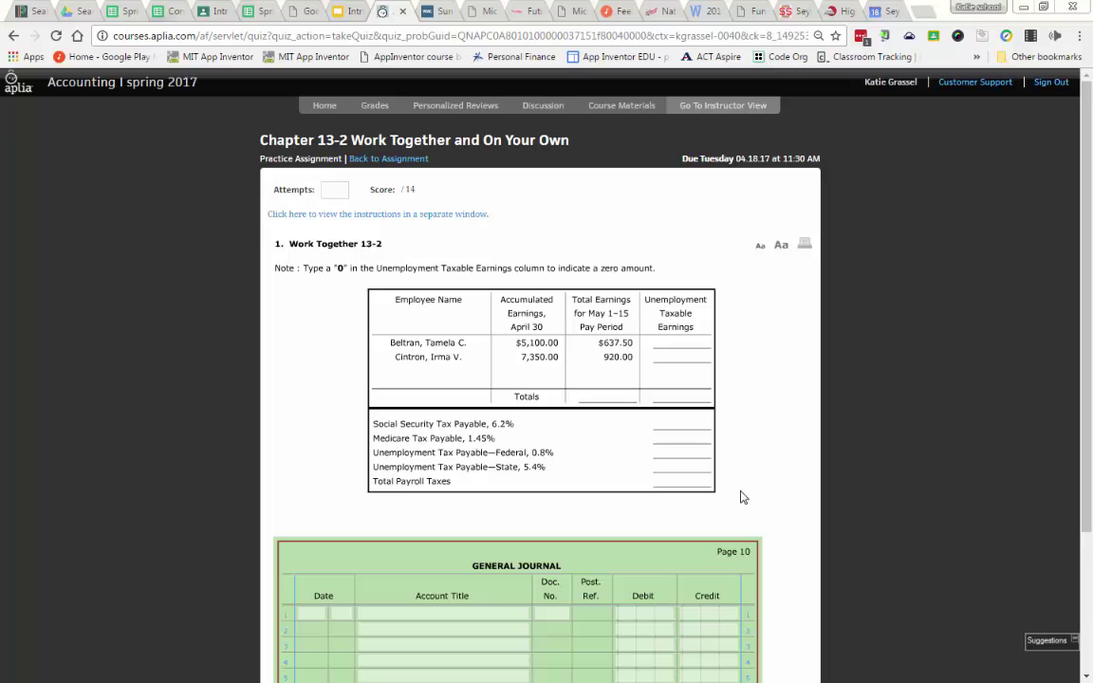
Enter unemployment taxable earnings of 637.50 for Beltran and 0 for Cintron
left_click(706, 344)
type("637.50")
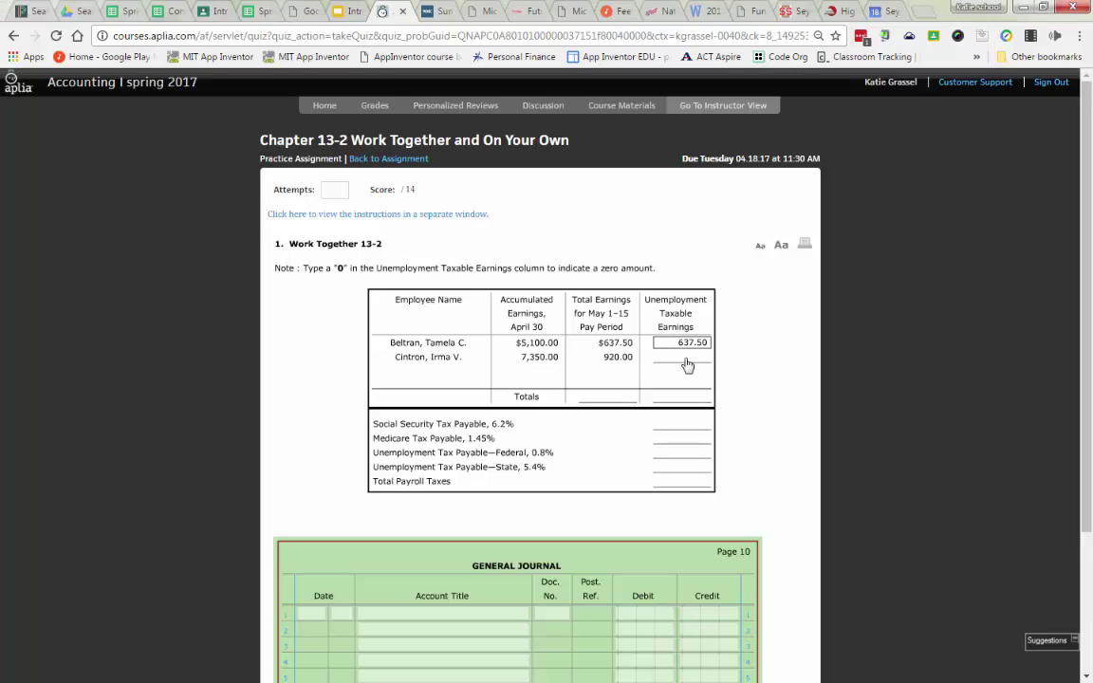
left_click(685, 359)
type("0")
Fill in column totals: 1,557.50 total earnings and 637.50 unemployment taxable earnings
left_click(597, 393)
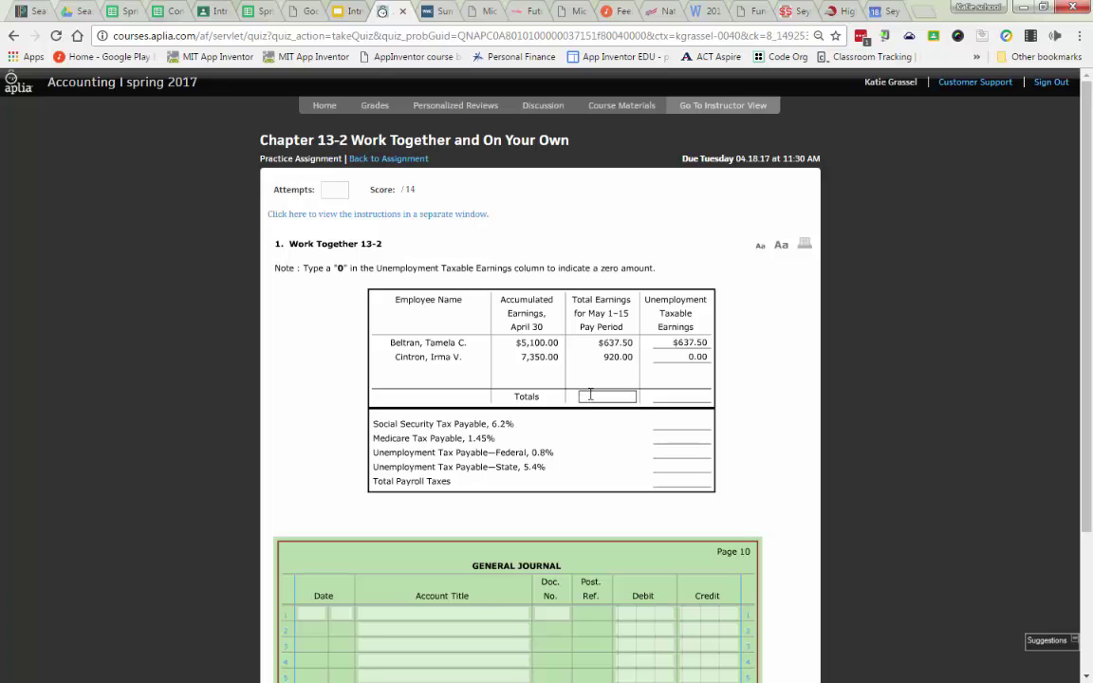
type("15")
type("5")
type("57")
type(".")
type("50")
key("Tab")
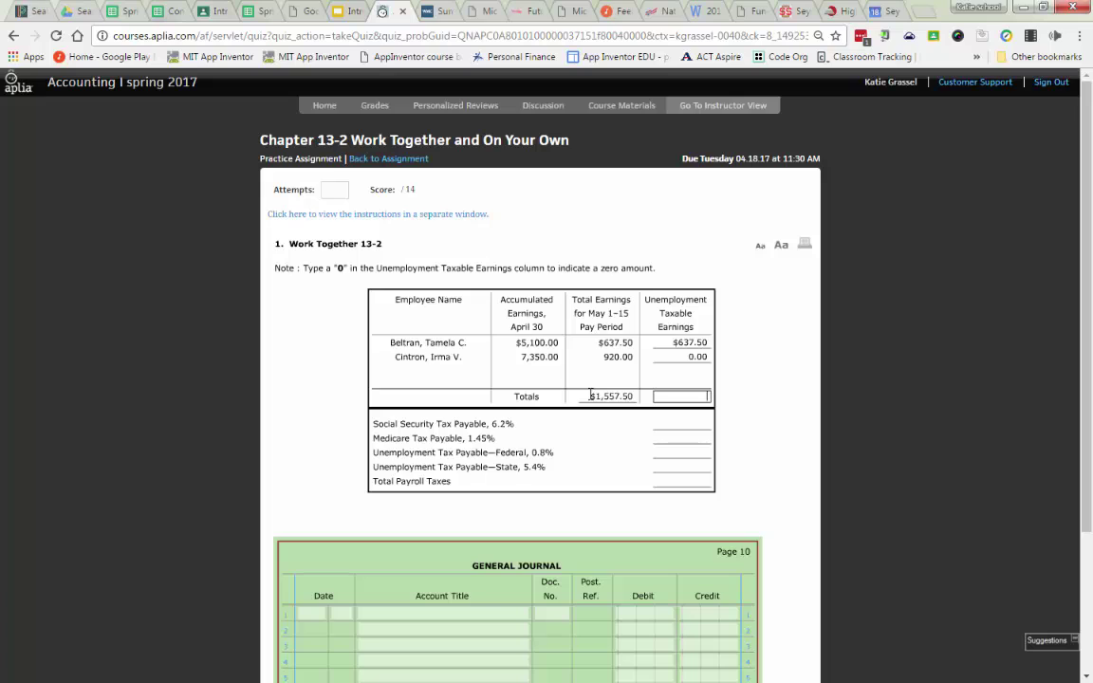
type("637.50")
key("Tab")
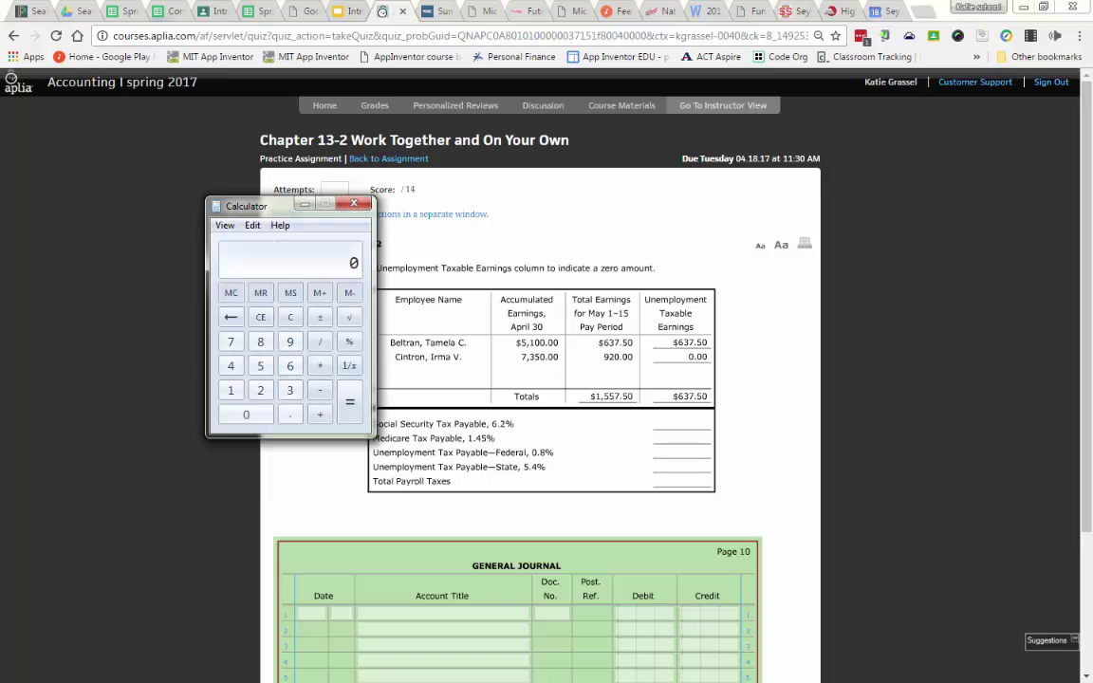
Compute 1,557.50 × 0.062 in Calculator and enter 96.57 as Social Security Tax Payable
left_click_drag(239, 201, 204, 204)
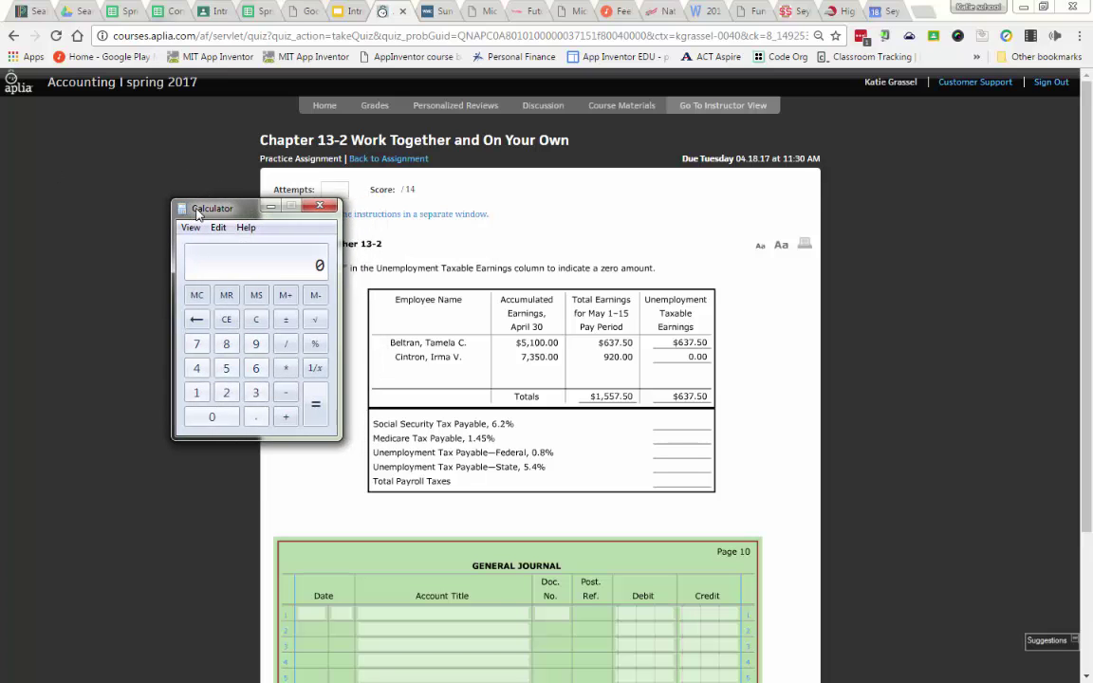
type("1557.")
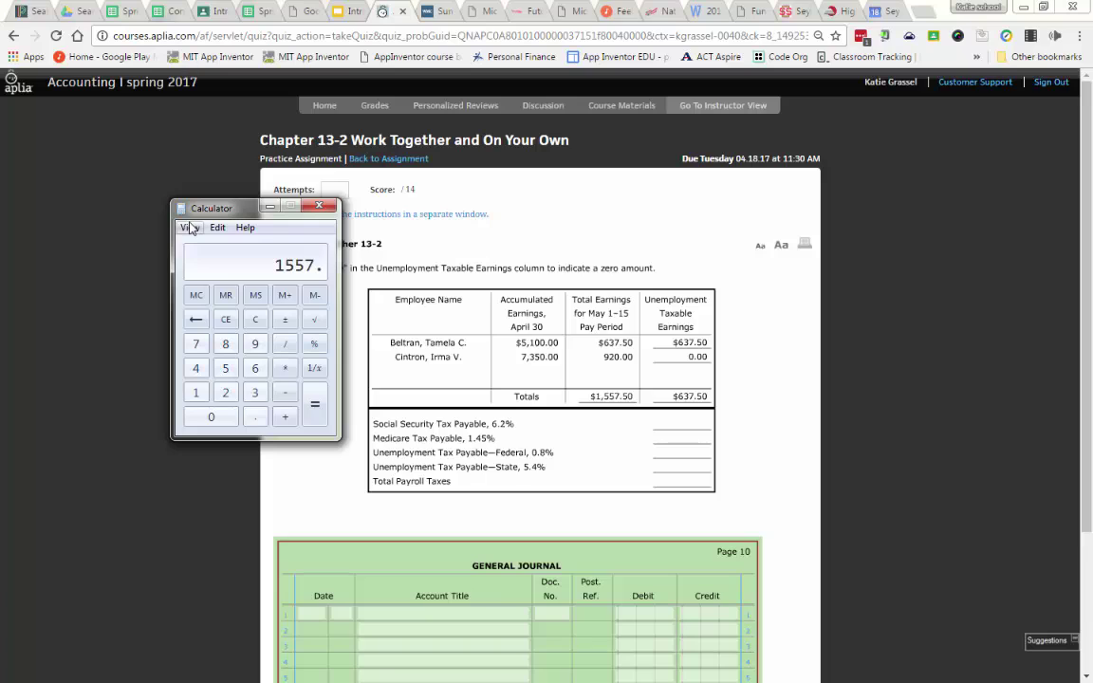
type("50*")
type("0.062")
key("Return")
left_click(270, 206)
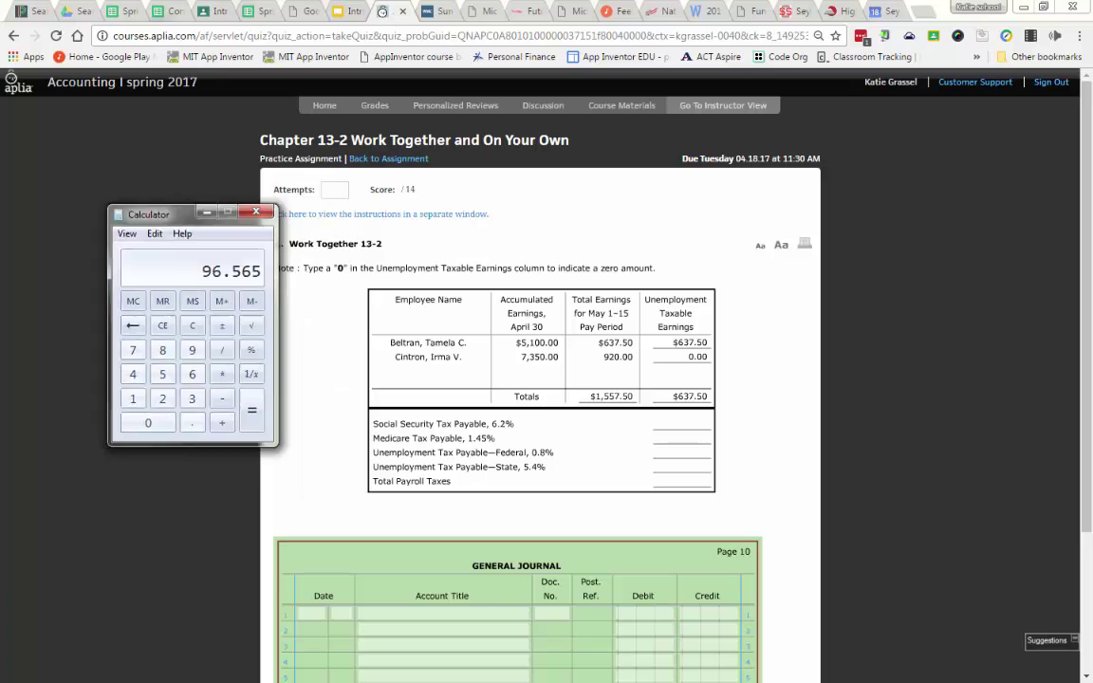
left_click(685, 429)
type("9")
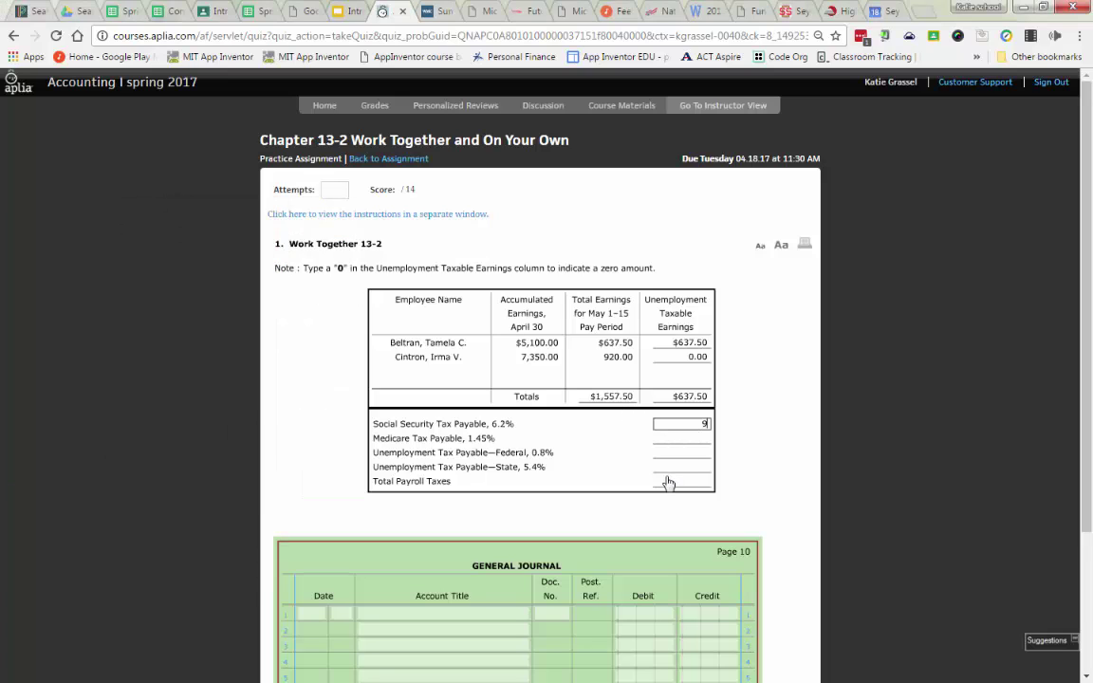
type("6.57")
key("Tab")
Calculate the Medicare tax as 1,557.50 × 0.0145 in Calculator
key("alt+Tab")
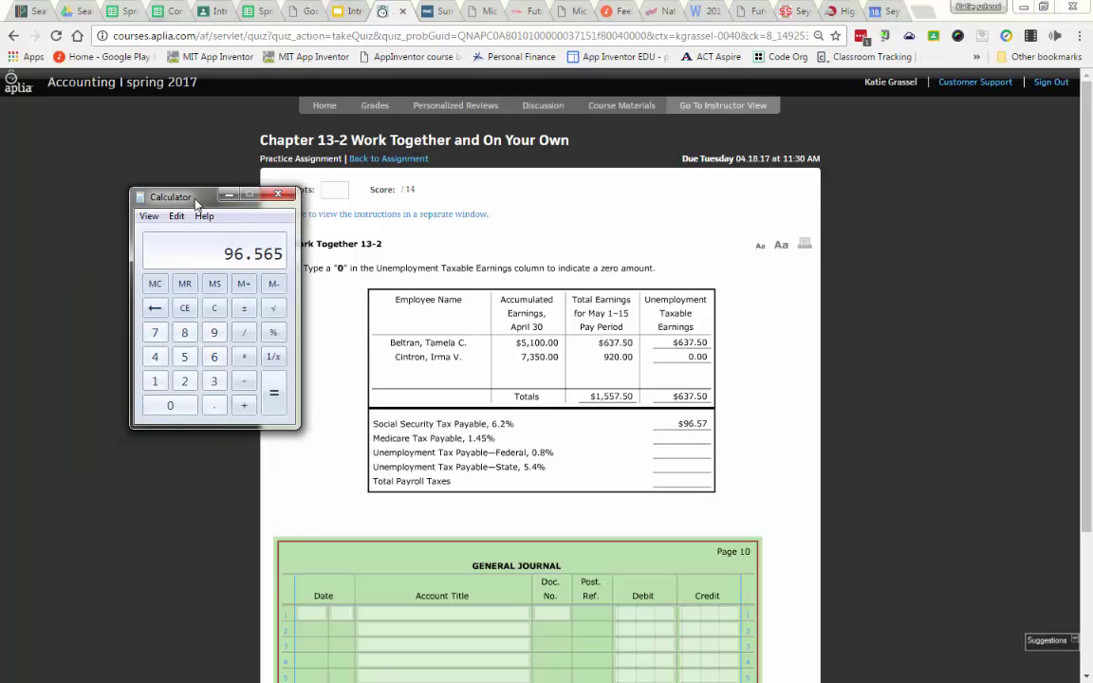
left_click(217, 310)
type("1")
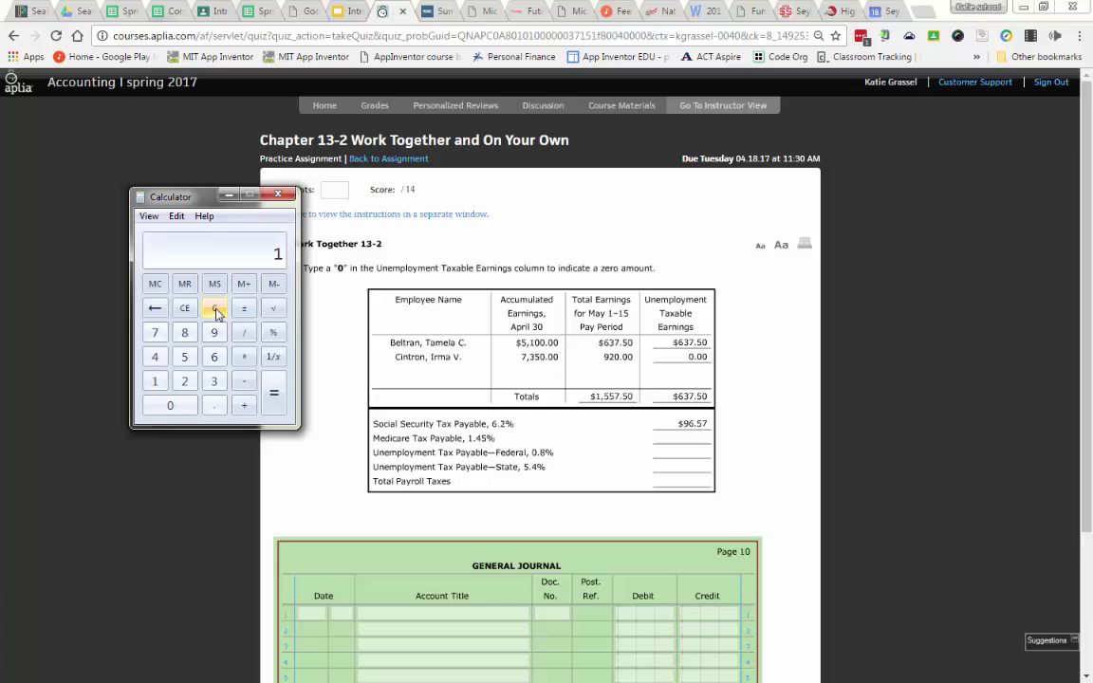
type("557.50")
key("asterisk")
type(".0145")
key("Return")
left_click(127, 189)
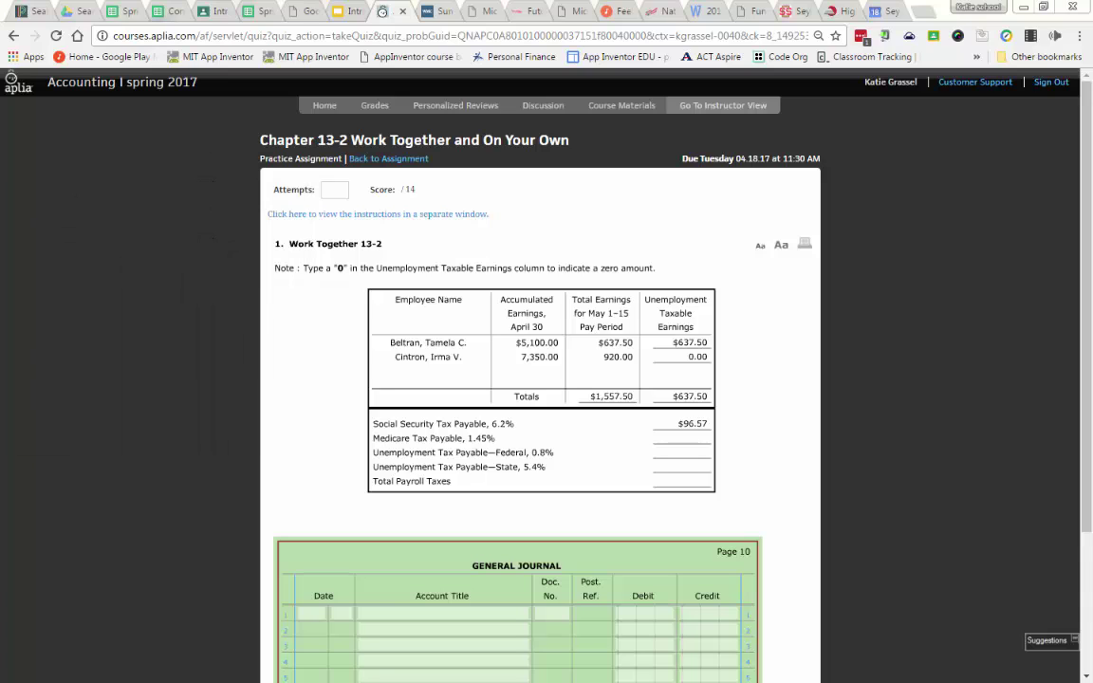
Enter 22.58 as Medicare Tax Payable
left_click(697, 438)
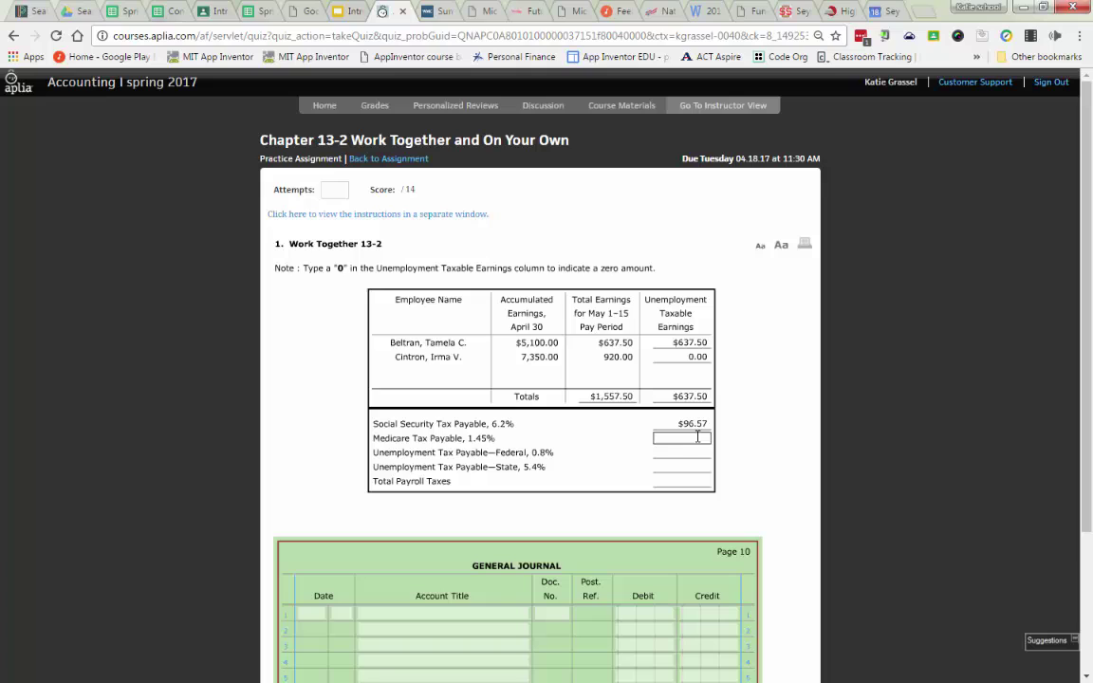
type("22.58")
key("Tab")
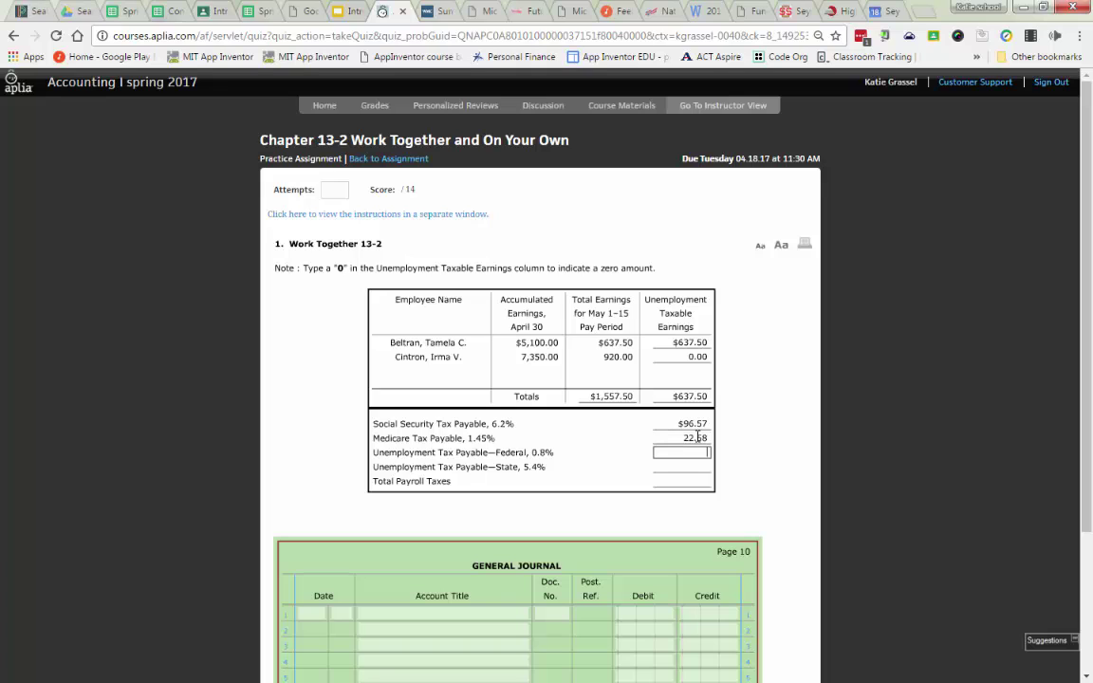
Compute 637.50 × 0.008 in Calculator and enter 5.10 as federal unemployment tax
key("alt+Tab")
left_click_drag(124, 209, 257, 217)
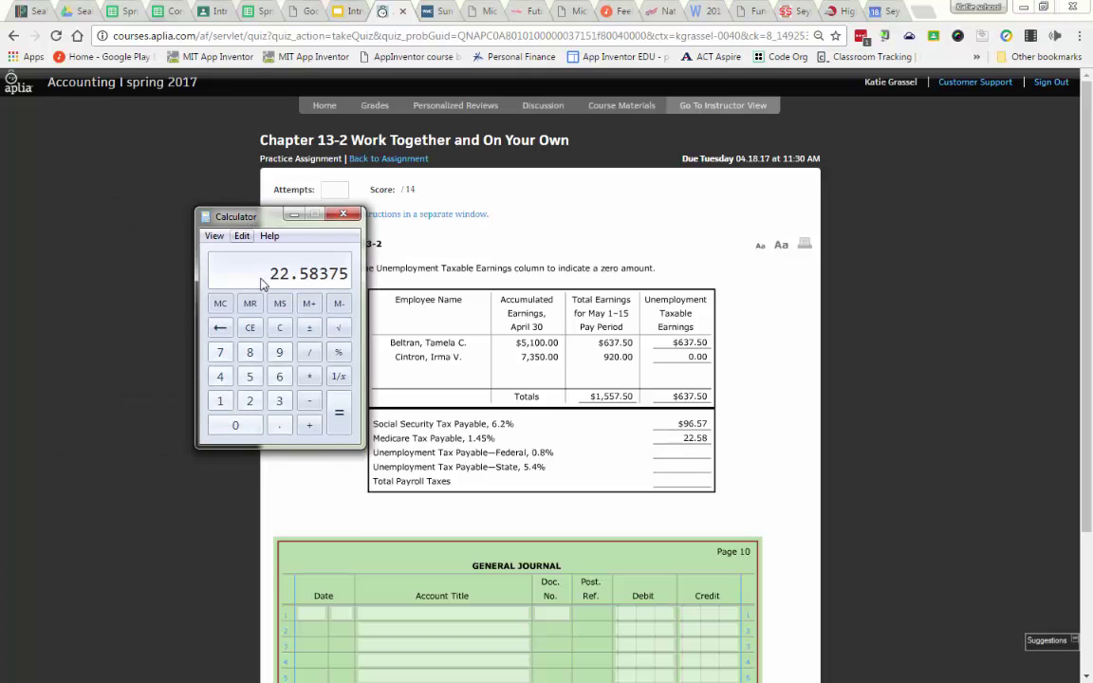
left_click(279, 328)
type("63")
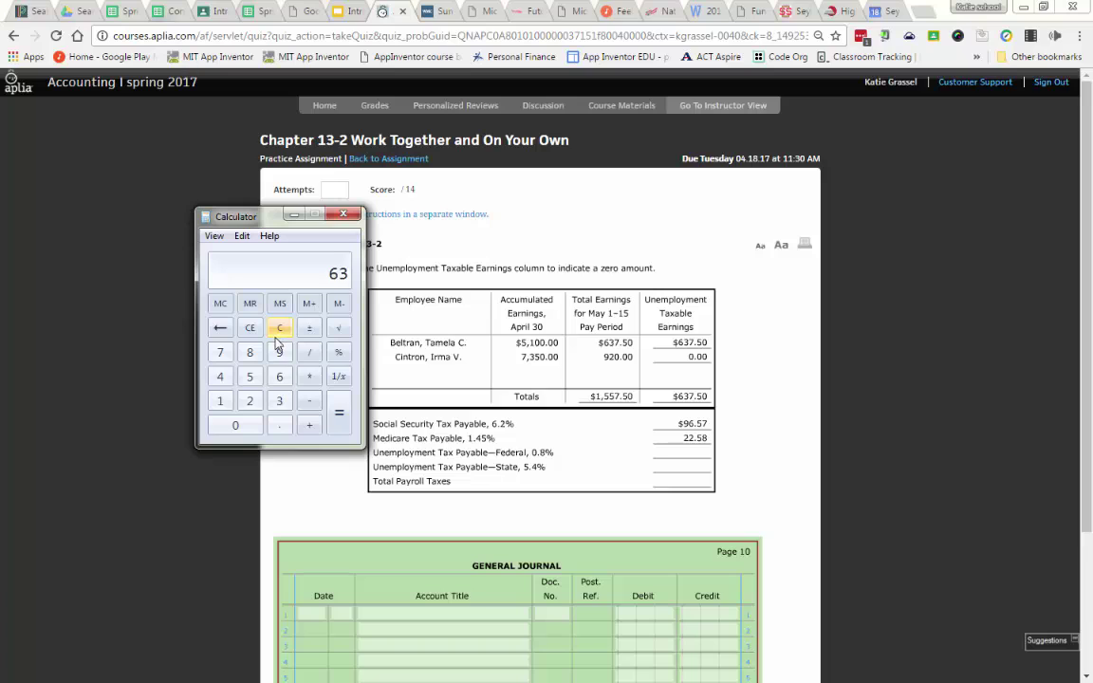
type("7.50*.00")
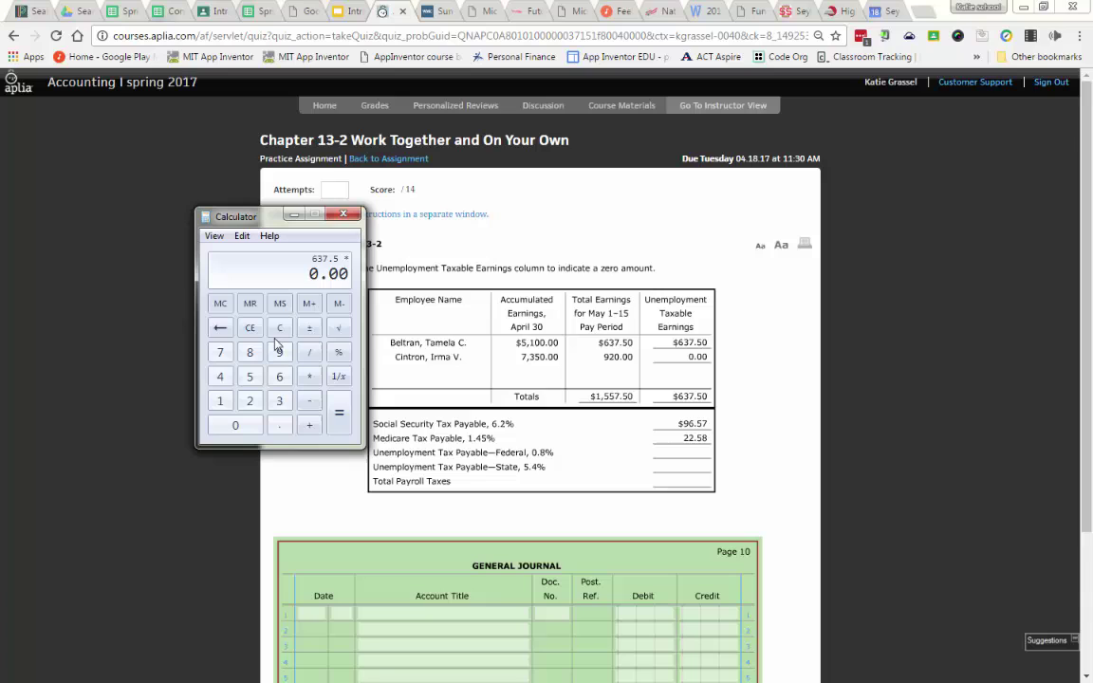
type("8")
key("Return")
left_click(680, 454)
type("5.10")
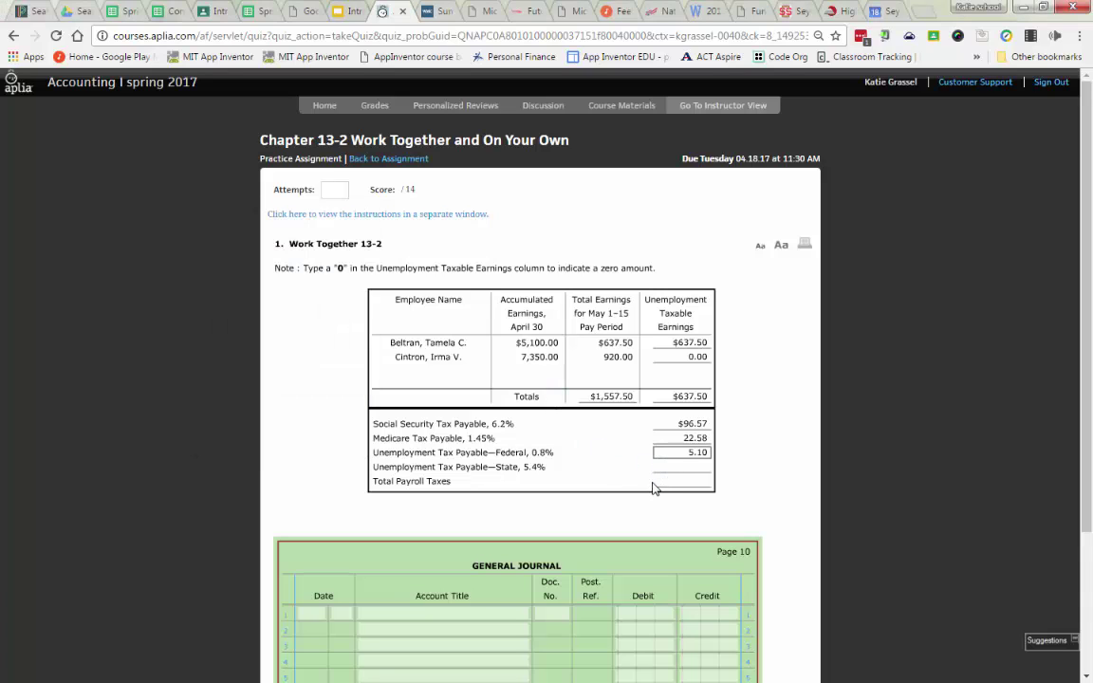
key("Tab")
Calculate state unemployment tax as 637.50 × 0.054, then close Calculator
key("alt+Tab")
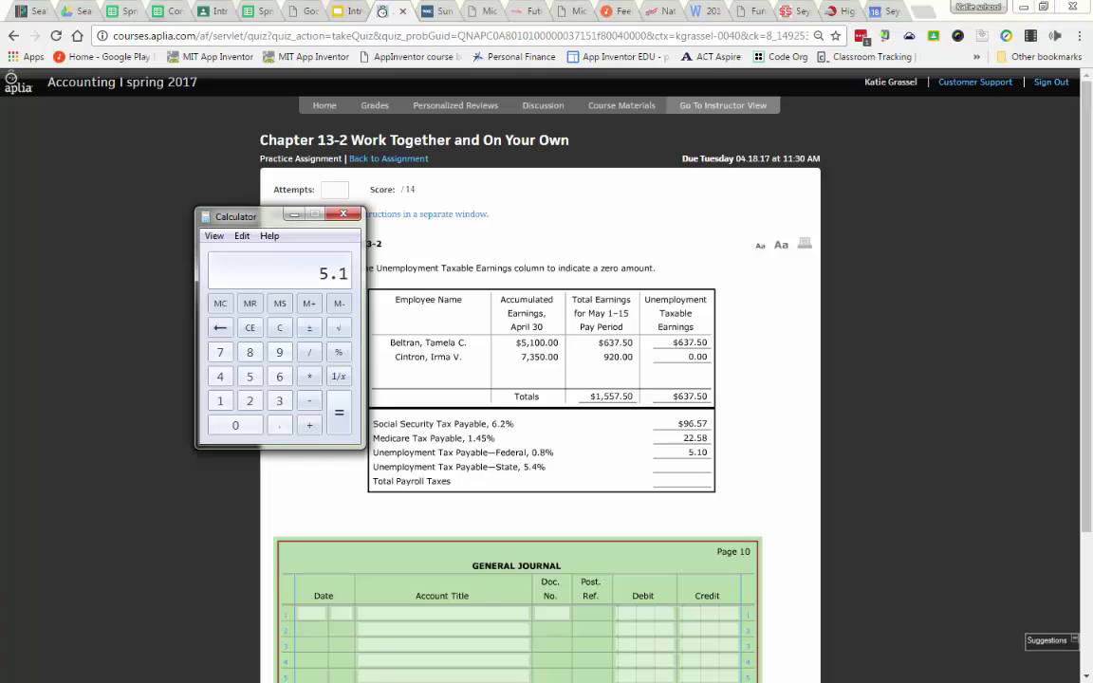
left_click(279, 330)
type("637.50")
key("asterisk")
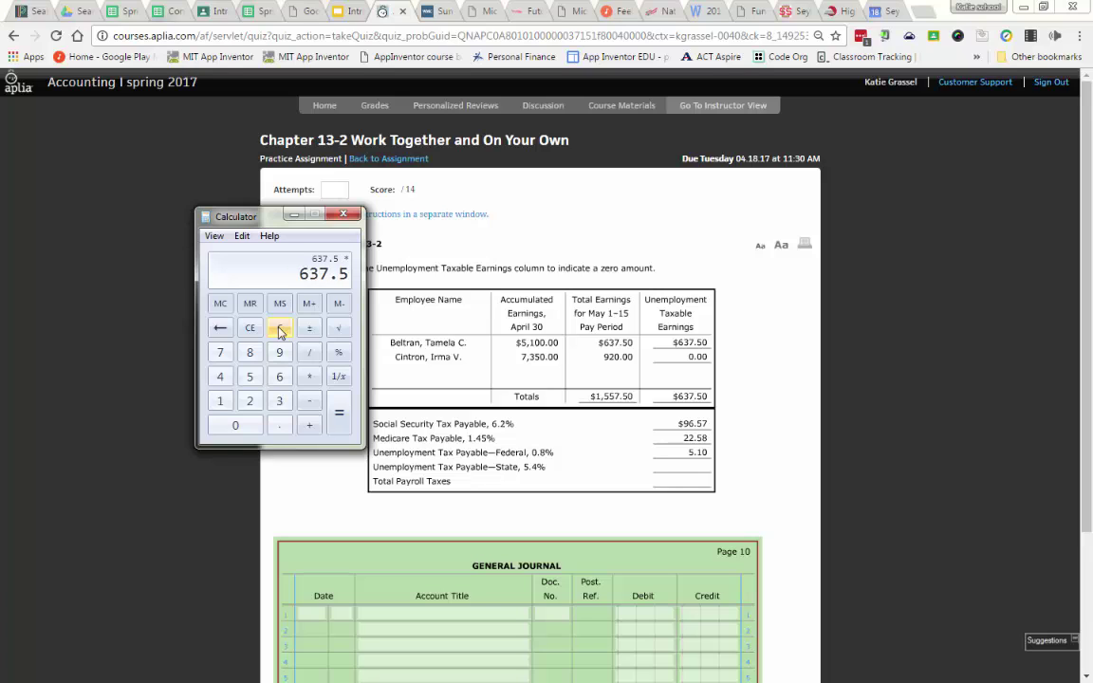
type(".054")
key("Return")
left_click(343, 214)
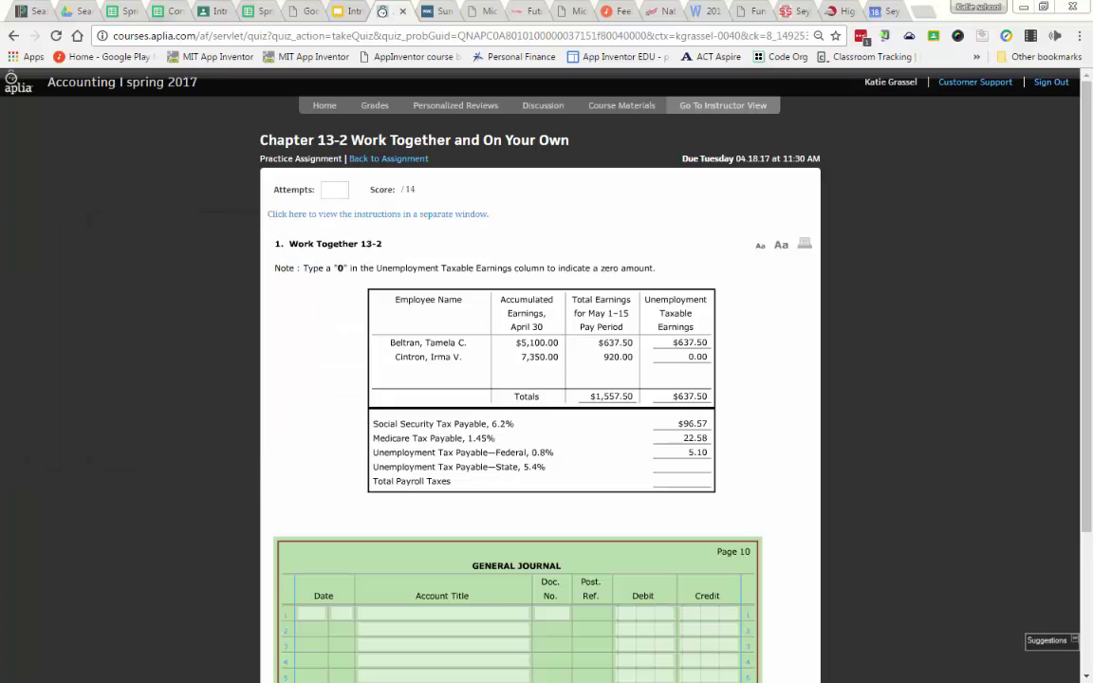
Enter 34.43 as the state unemployment tax
left_click(691, 468)
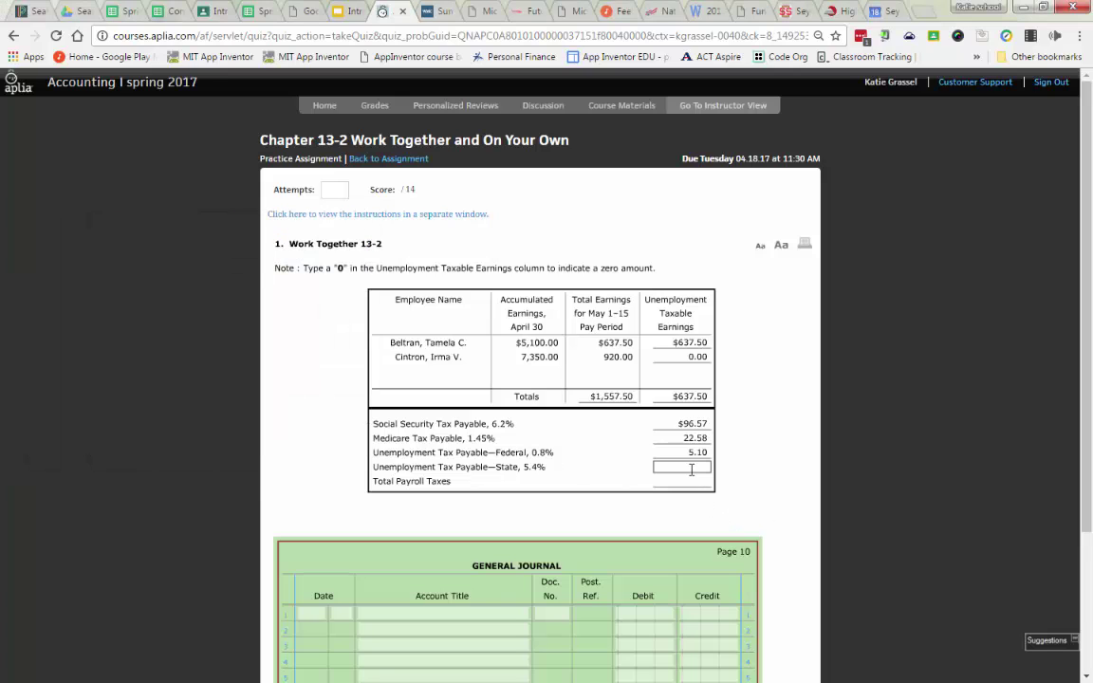
type("34.43")
key("Tab")
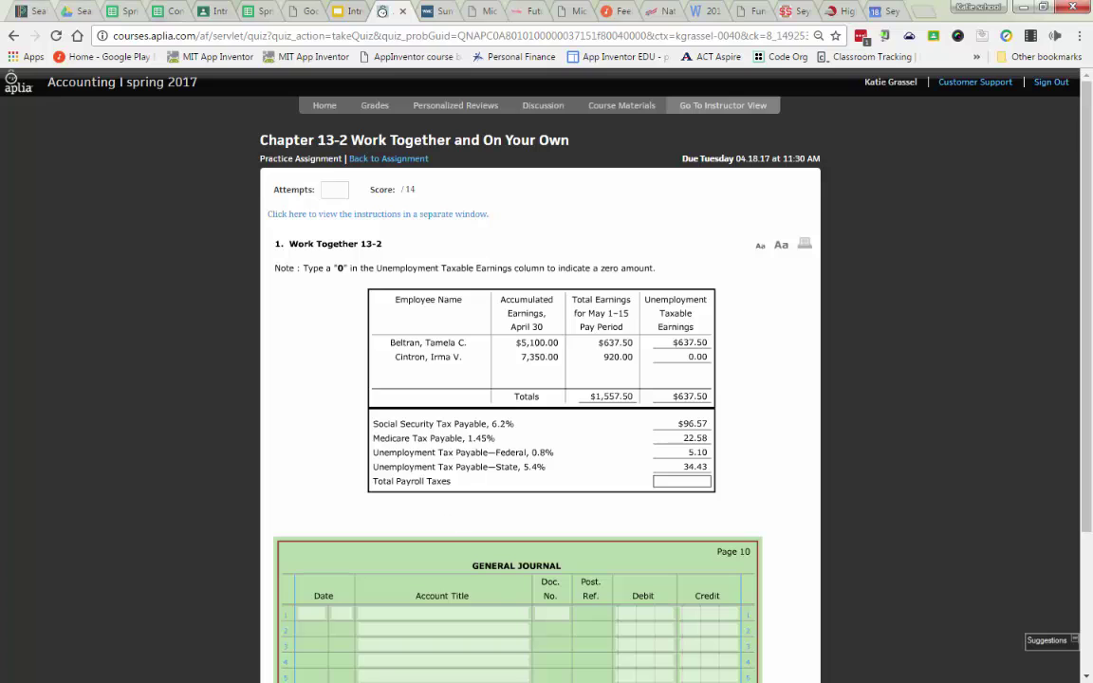
Add 96.57 + 22.58 + 5.10 + 34.43 in Calculator to get the total payroll taxes
key("alt+Tab")
left_click_drag(166, 168, 189, 160)
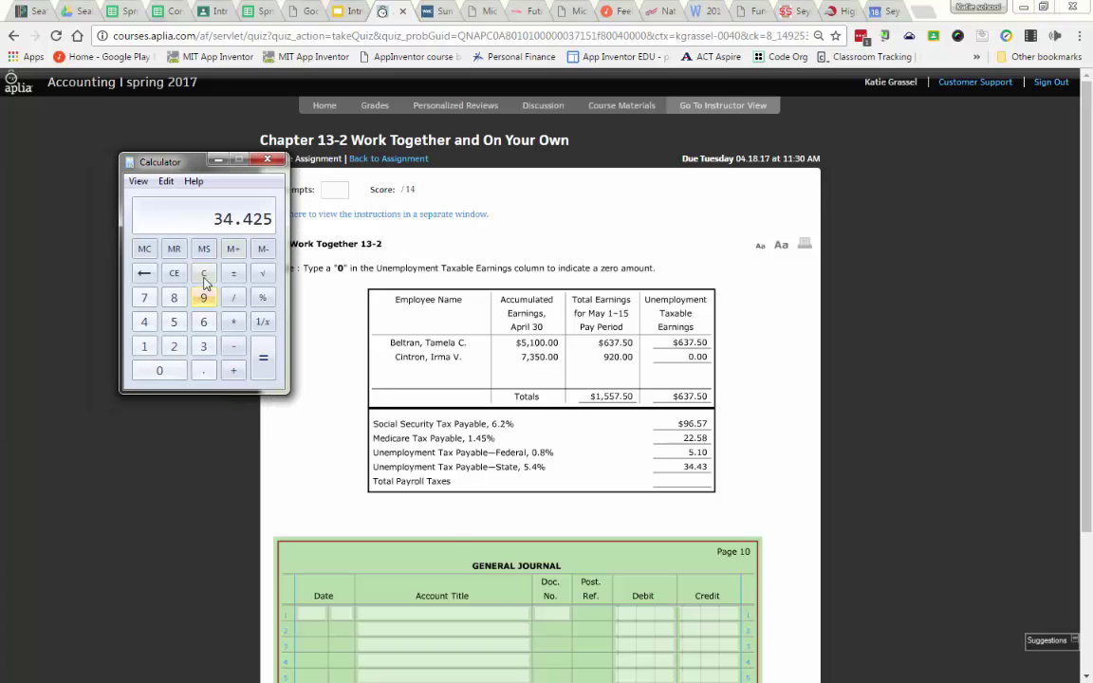
left_click(204, 274)
type("96.57")
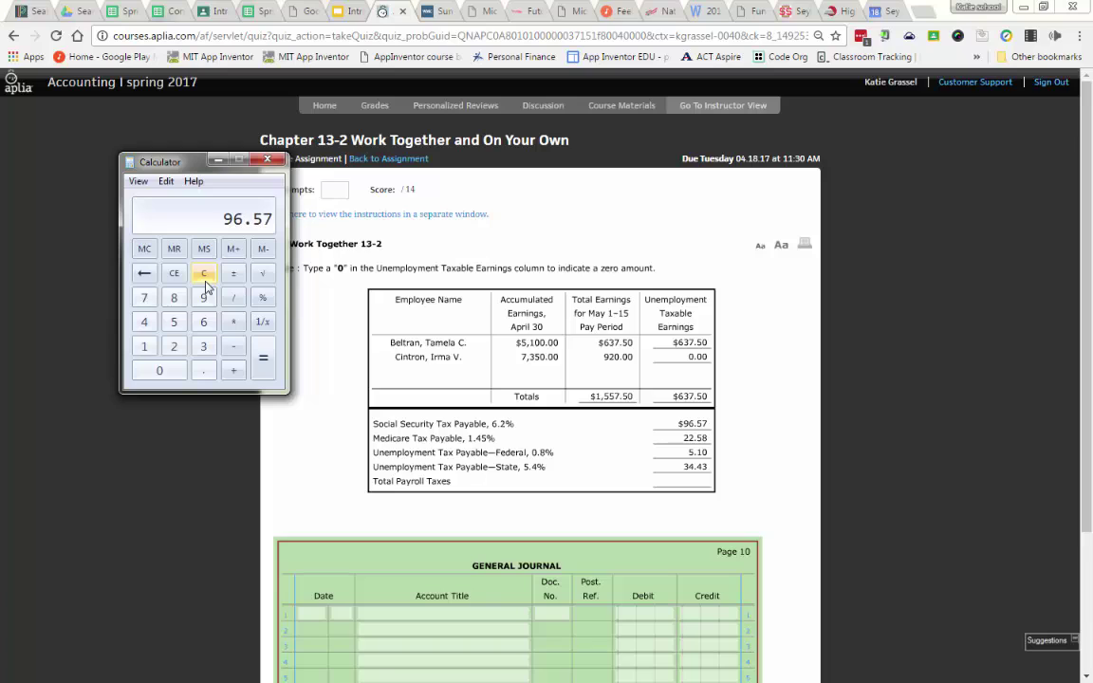
key("plus")
type("22.58")
key("plus")
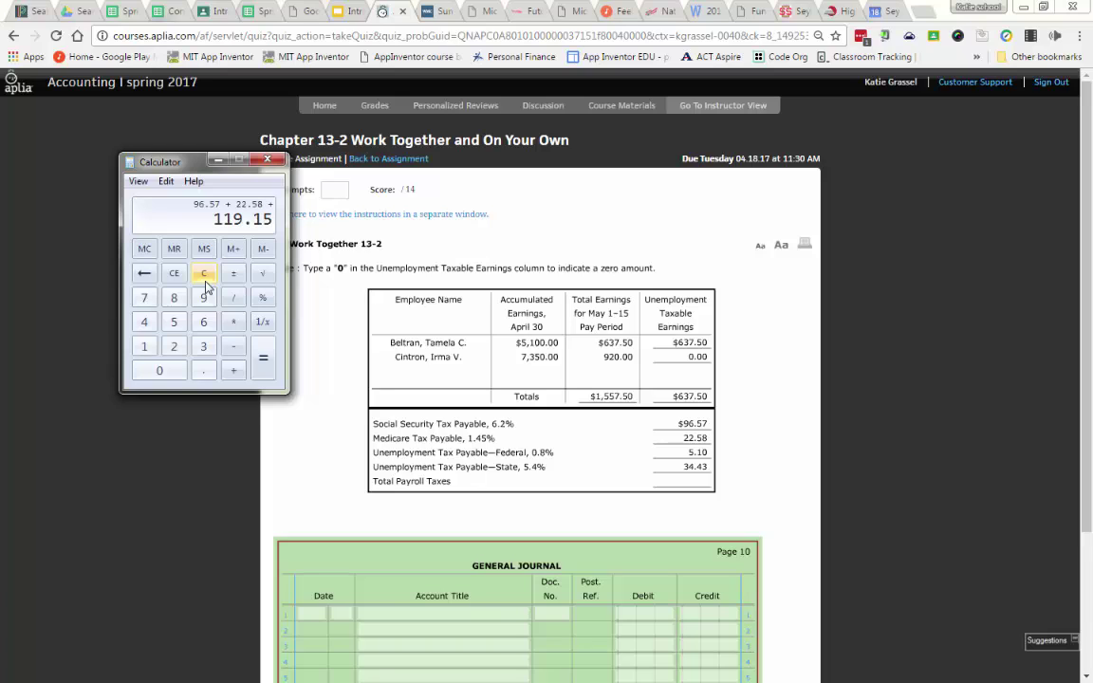
type("5.10")
key("plus")
type("3")
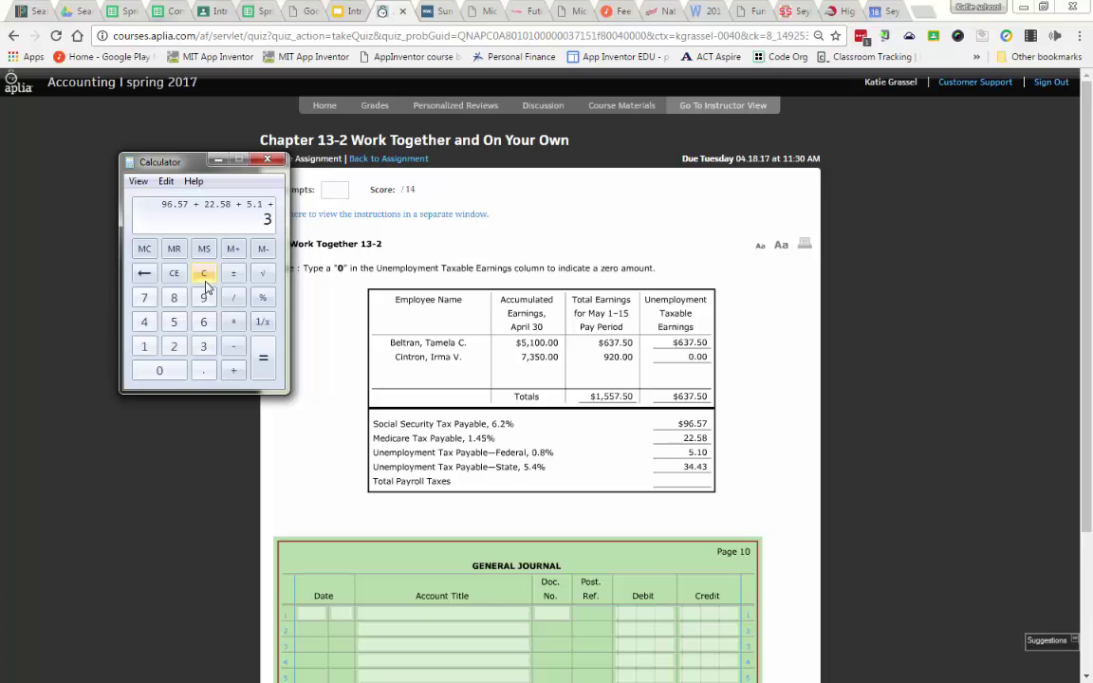
type("4.43")
key("Return")
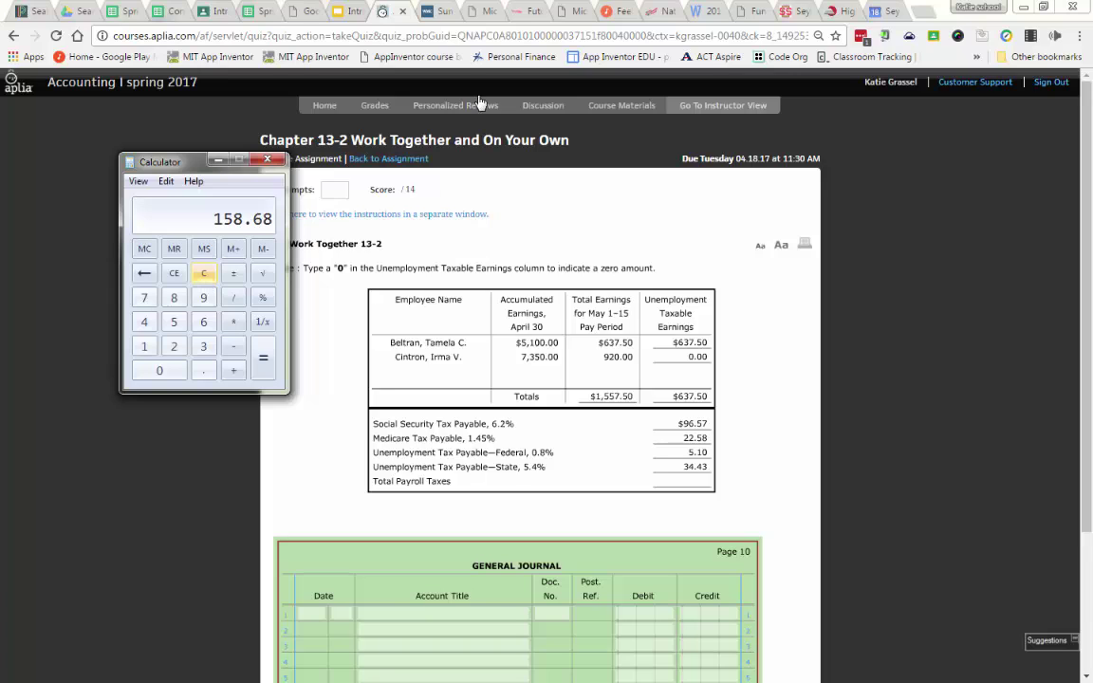
left_click(217, 159)
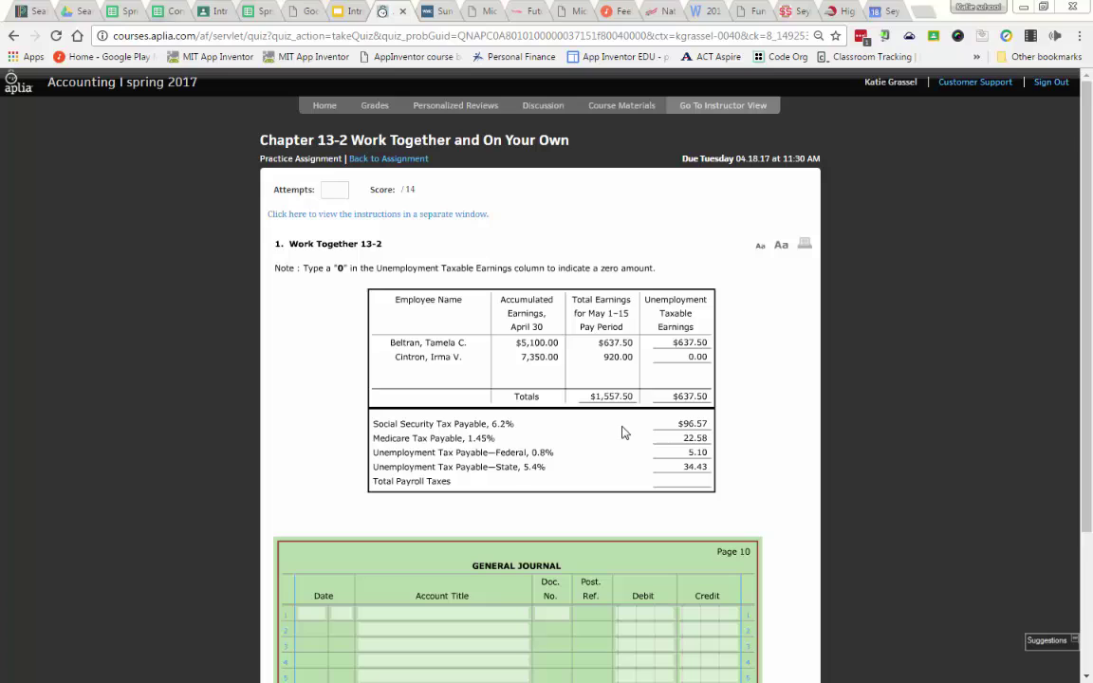
Enter 158.68 as Total Payroll Taxes and scroll down to the journal
left_click(692, 483)
type("158")
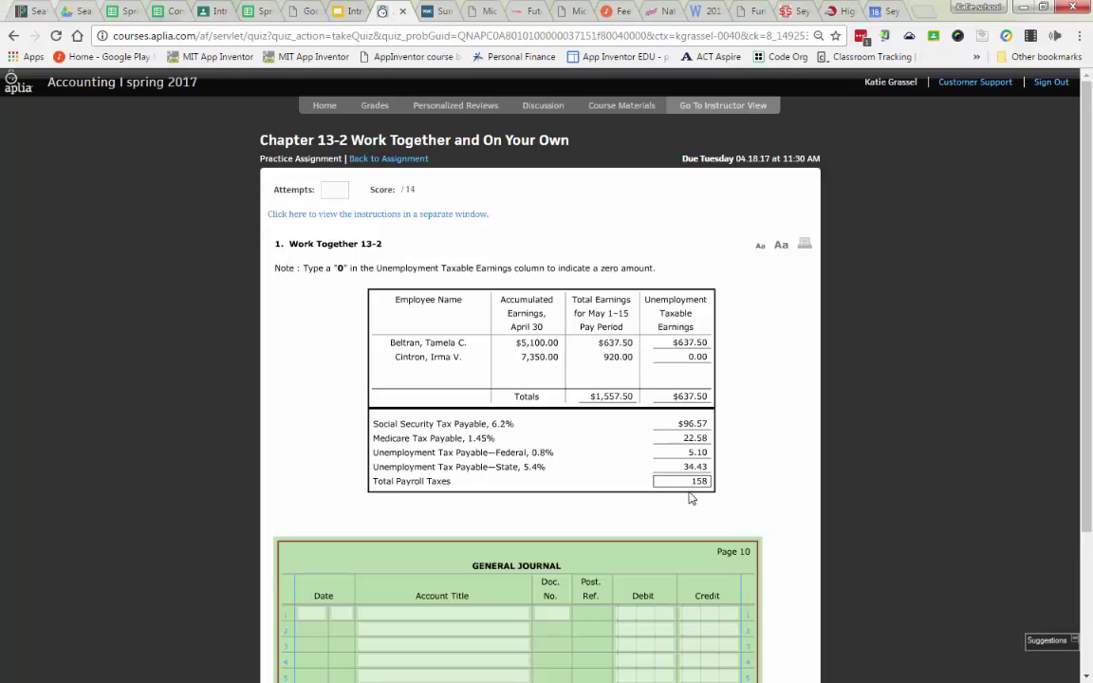
type(".68")
left_click(692, 498)
scroll(750, 475, "down", 2)
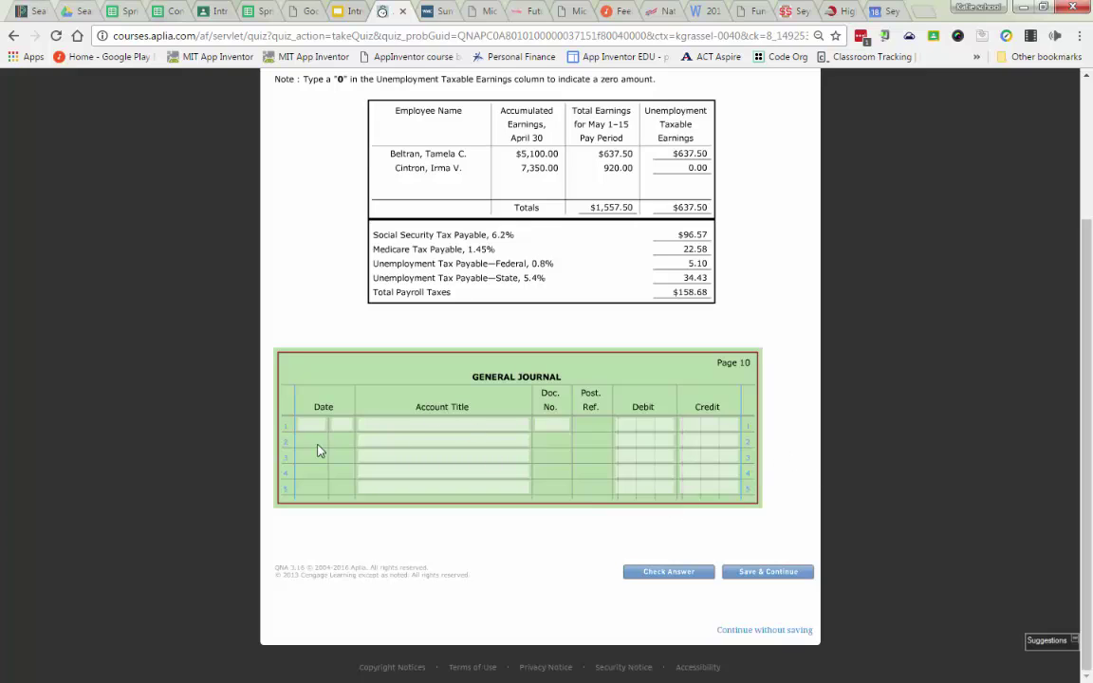
Fill journal row 1 with May 15, Payroll Taxes Expense, M46, and a 158.68 debit
type("May")
key("Tab")
type("15")
key("Tab")
type("Pa")
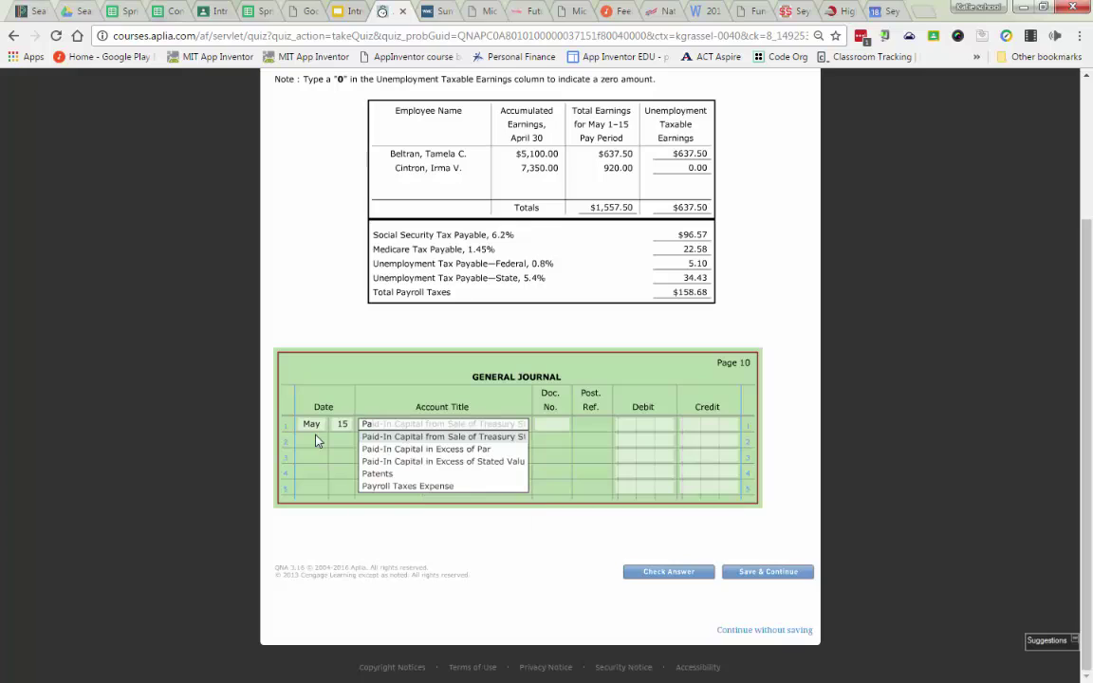
type("yr")
key("Tab")
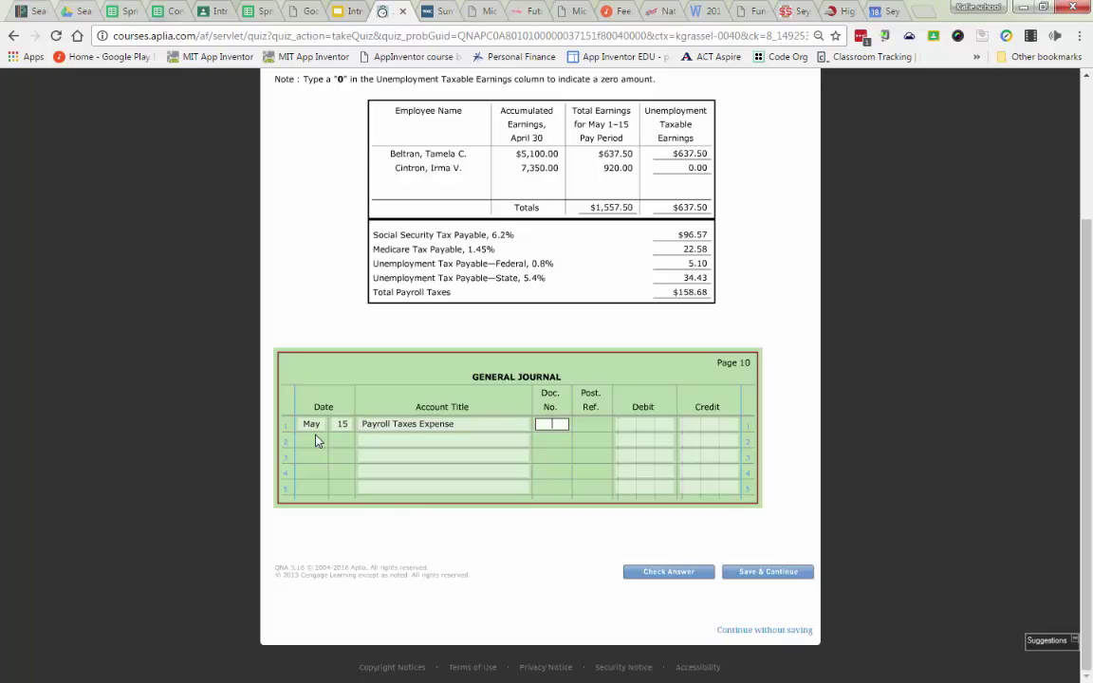
type("m46")
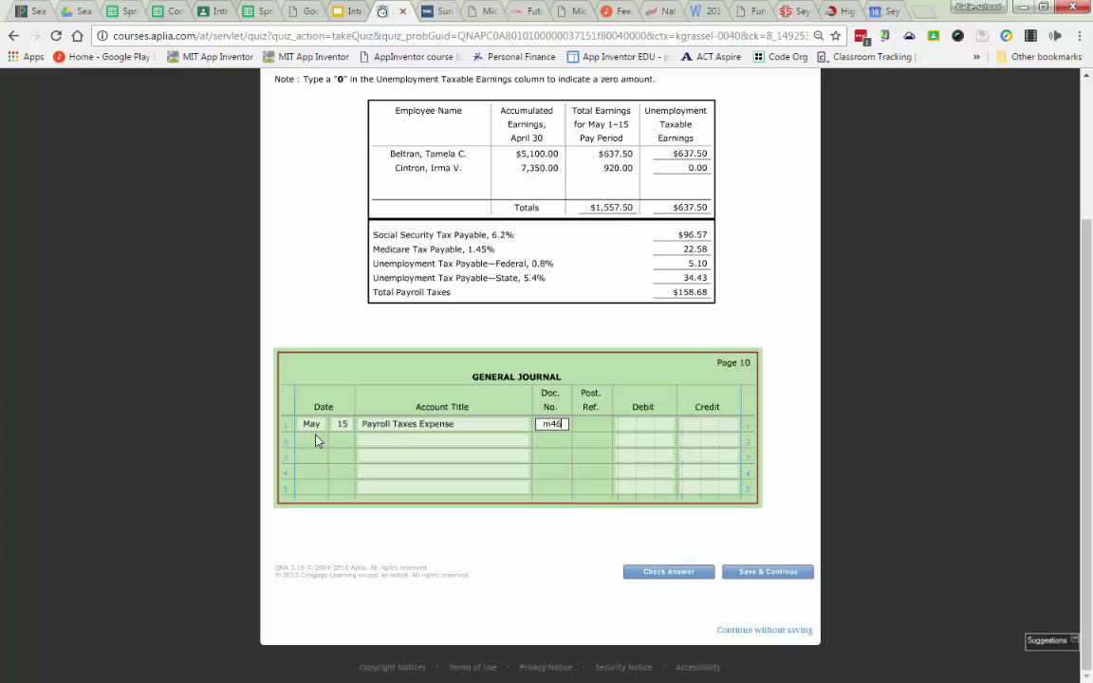
key("Tab")
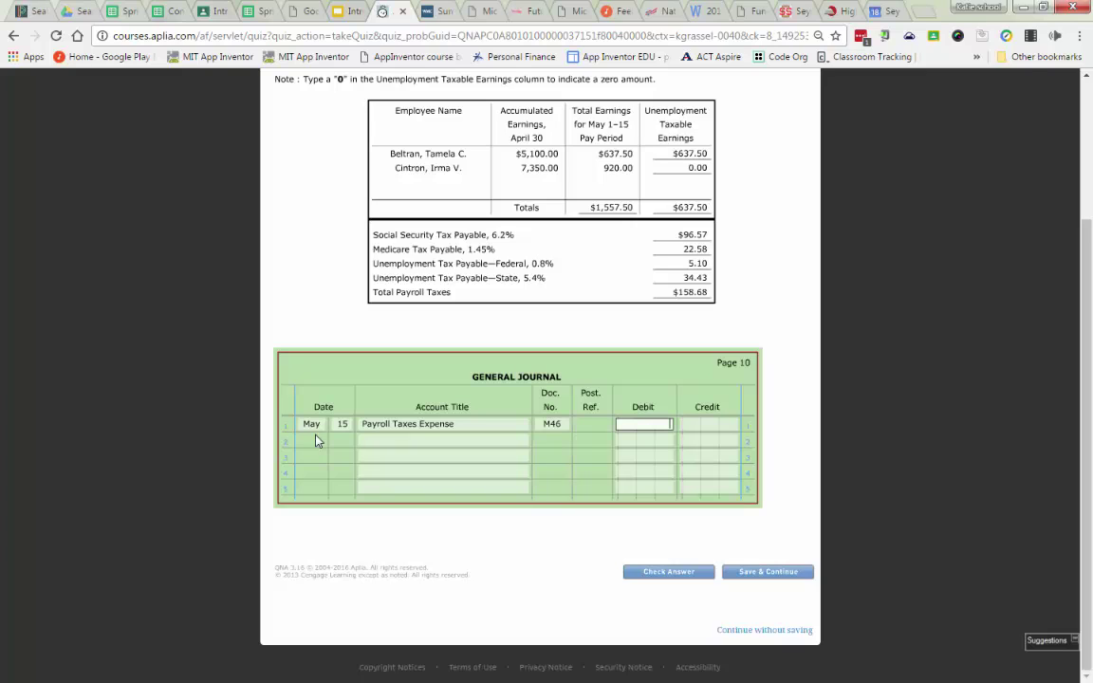
type("158.68")
key("Tab")
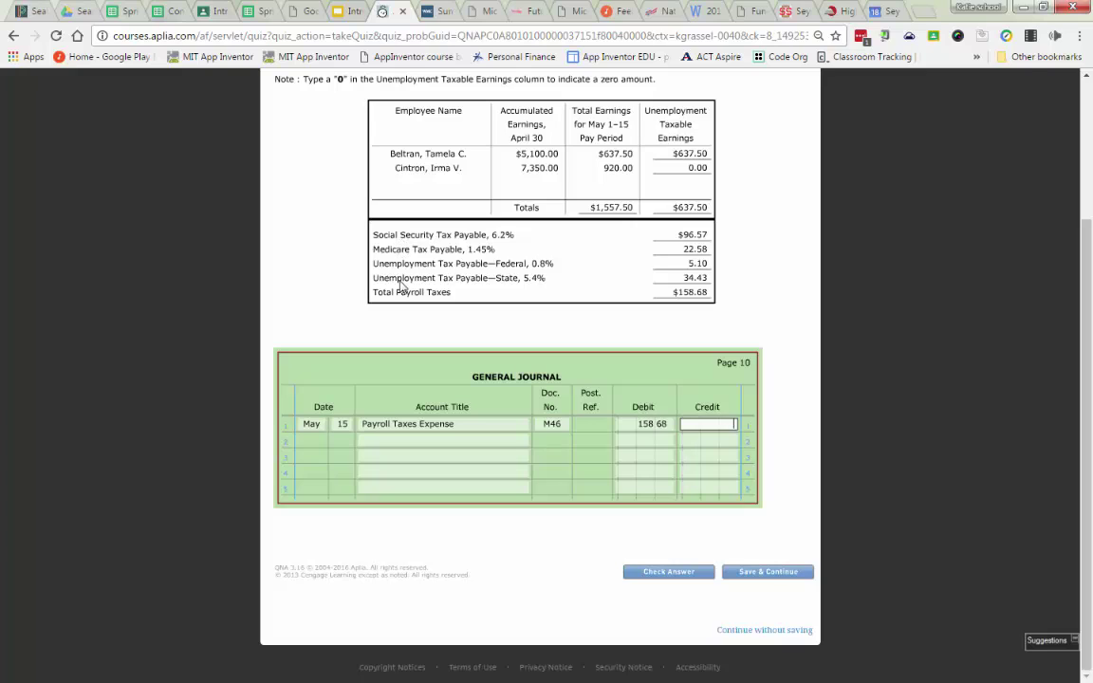
Credit Social Security Tax Payable 96.57 and Medicare Tax Payable 22.58 in rows 2–3
left_click(396, 442)
type("soci")
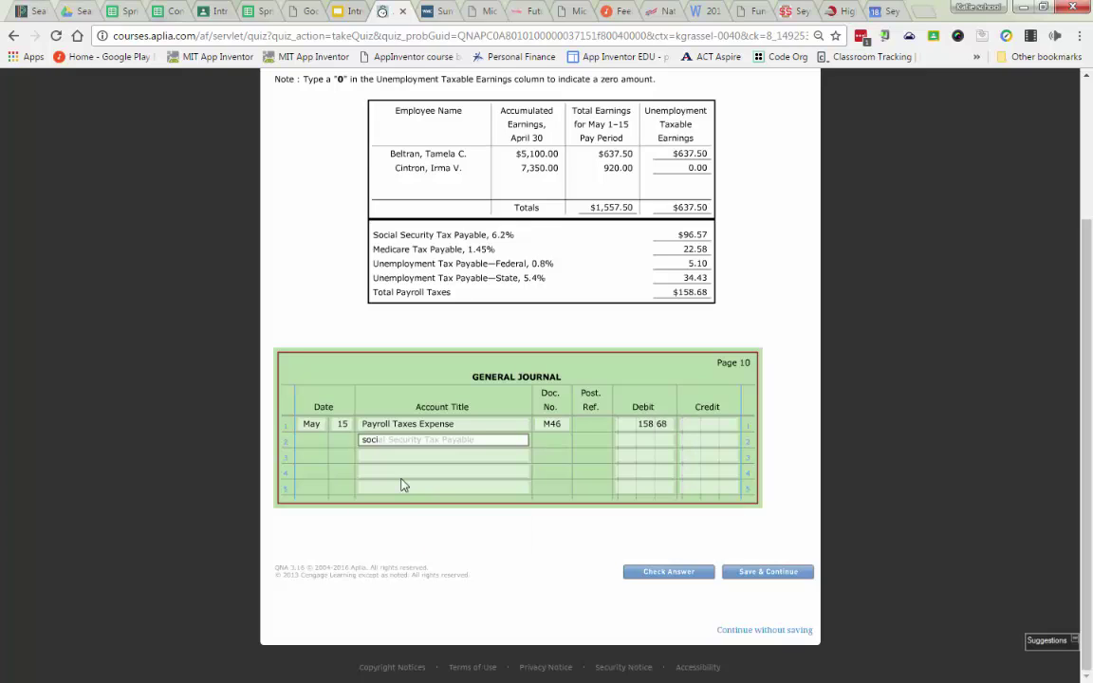
key("Tab")
key("Tab")
type("96.57")
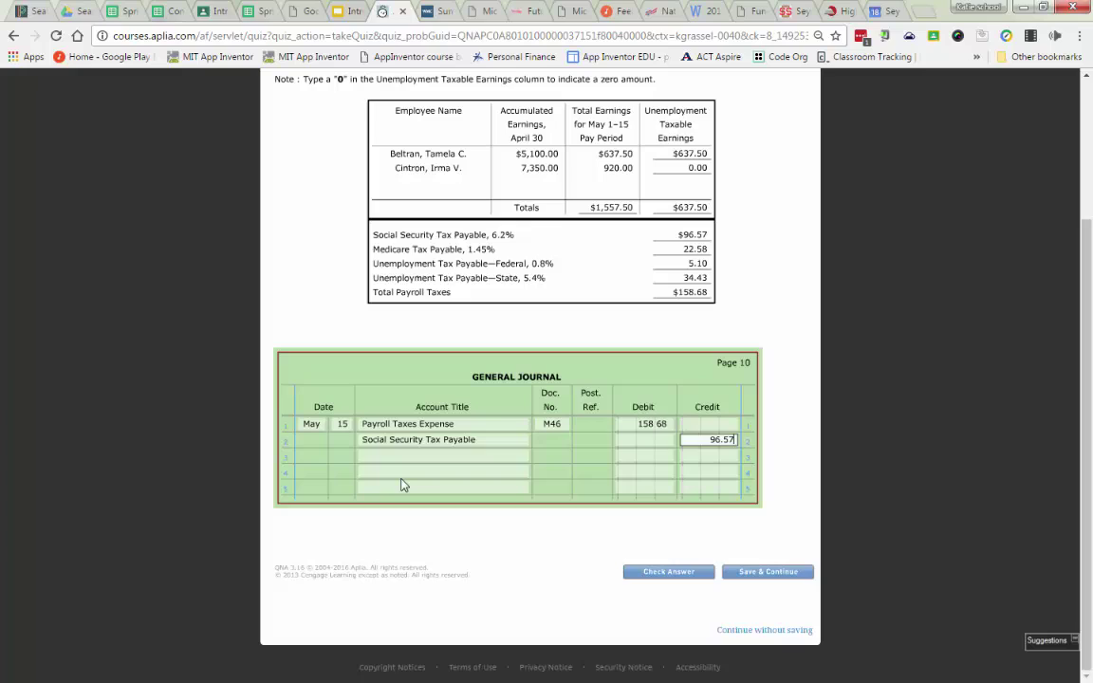
key("Tab")
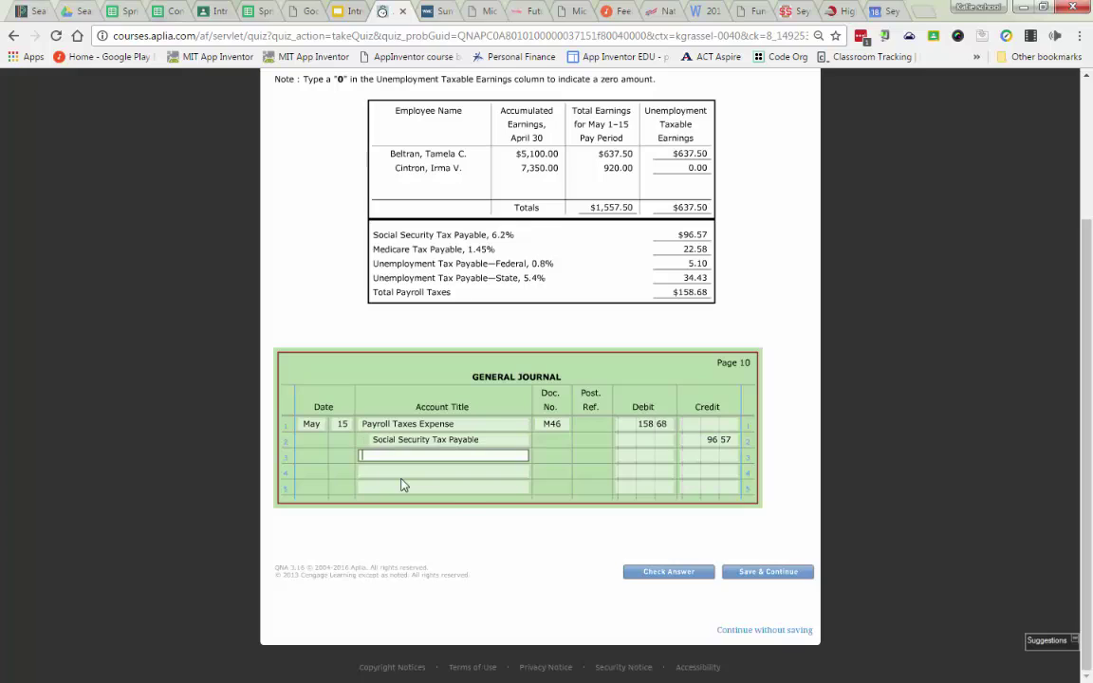
type("med")
key("Tab")
key("Tab")
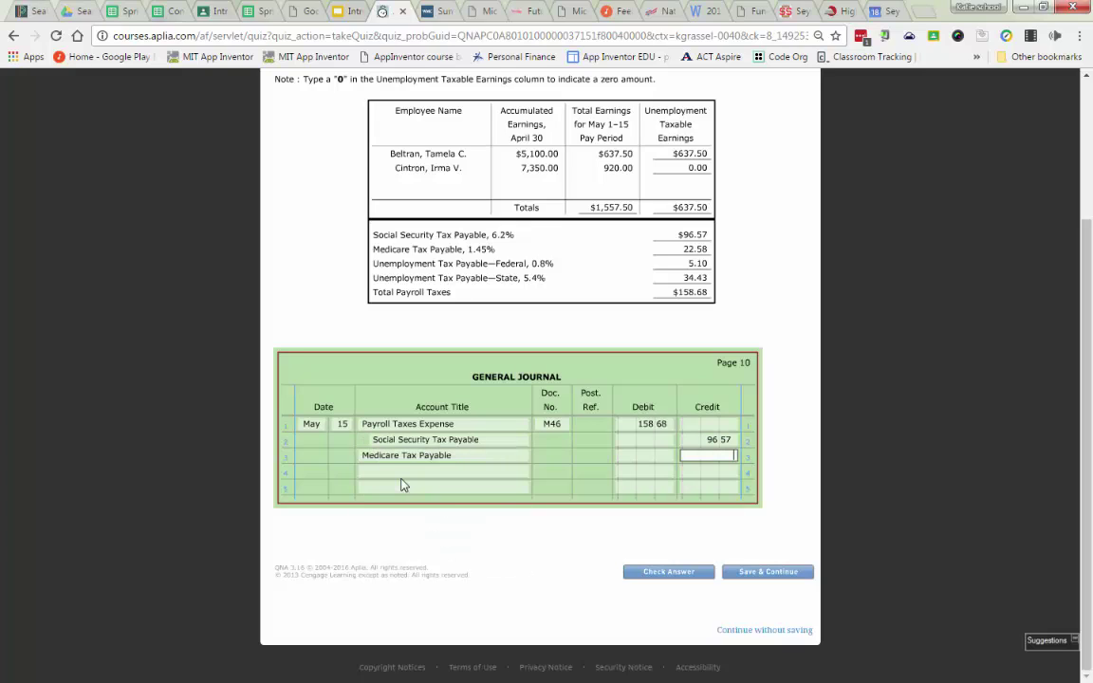
type("22.58")
key("Tab")
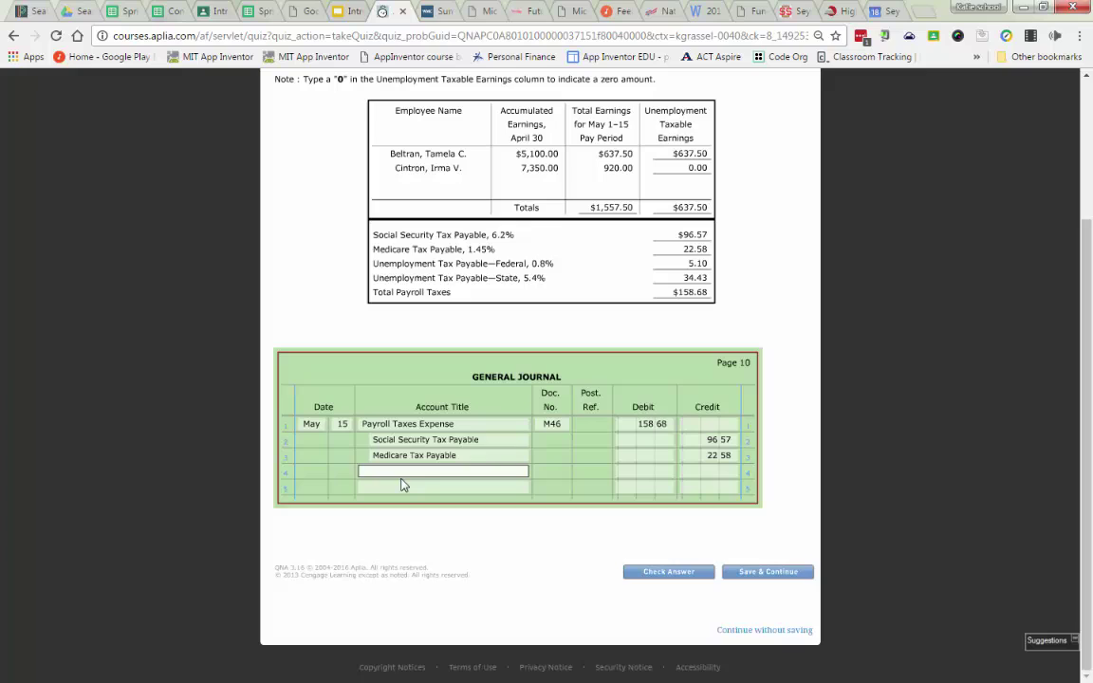
Credit Unemployment Tax Payable-Federal 5.10 and Unemployment Tax Payable-State 34.43 in rows 4–5
type("unemp")
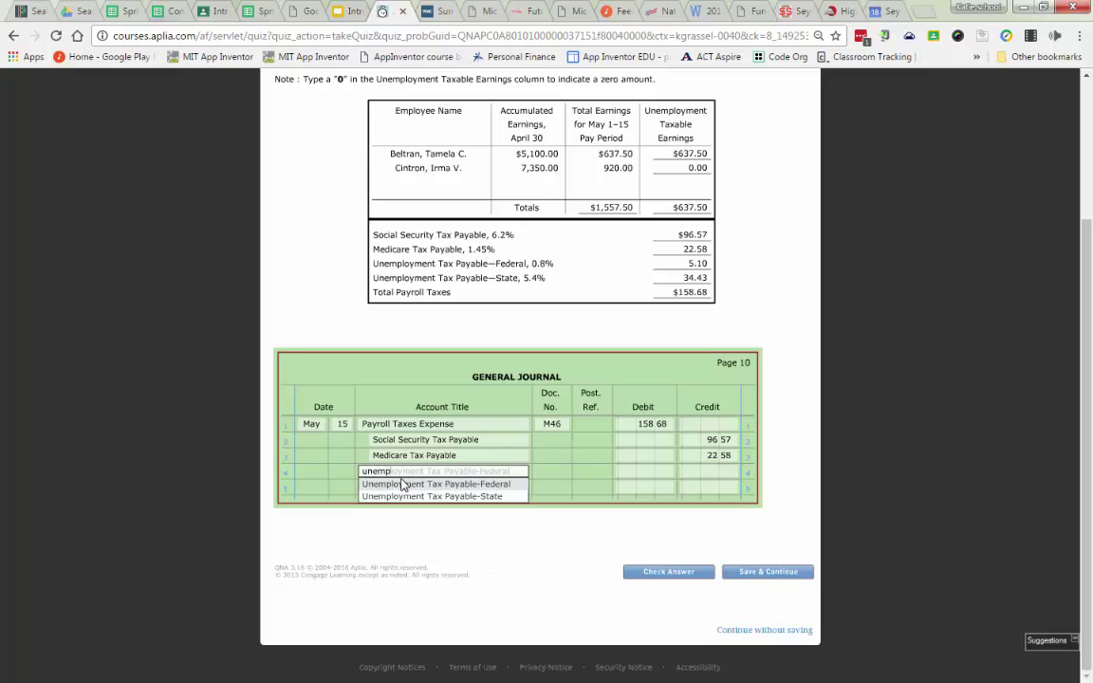
type("l")
key("Tab")
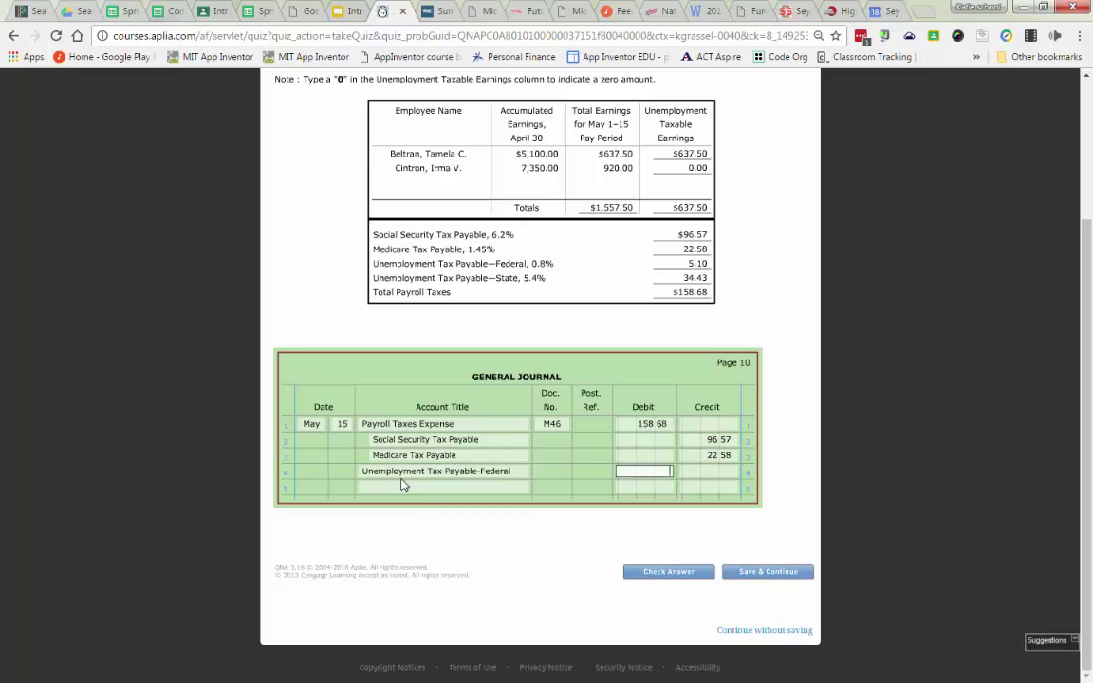
key("Tab")
type("5.1")
key("Tab")
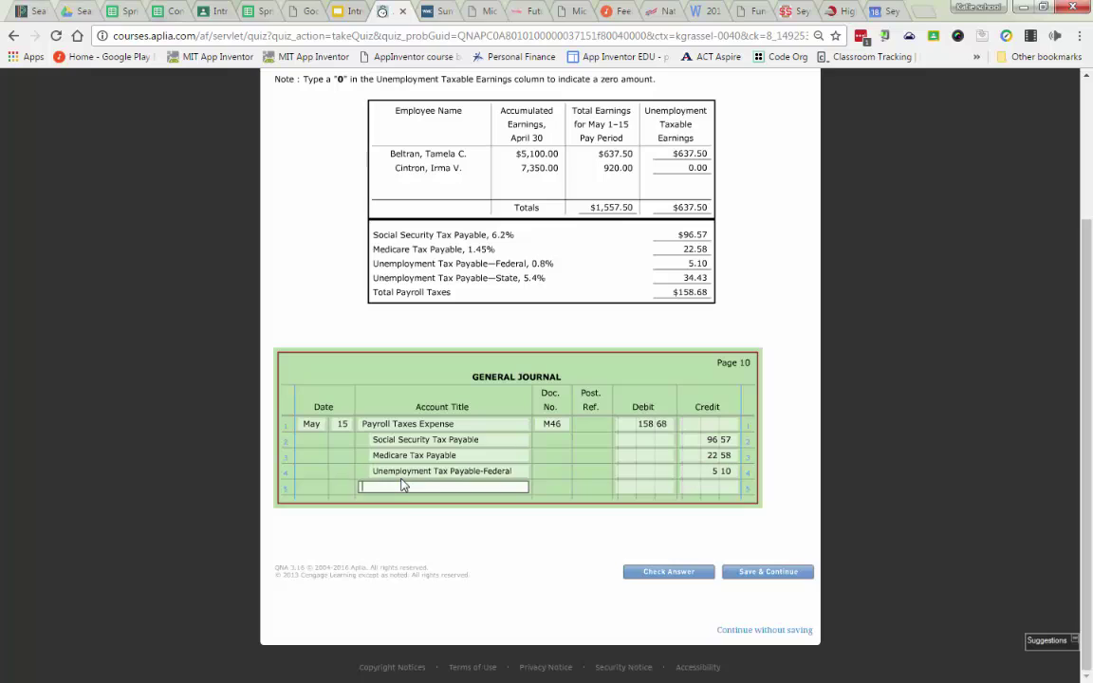
type("une")
key("Down")
key("Down")
key("Down")
key("Down")
key("Down")
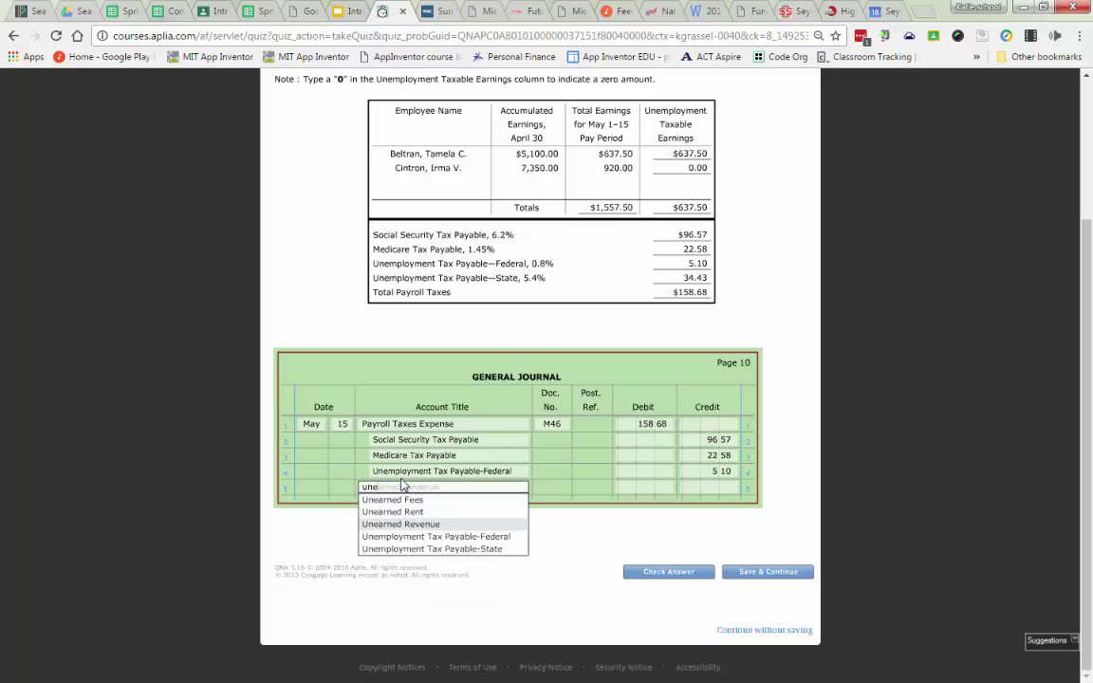
key("Tab")
key("Tab")
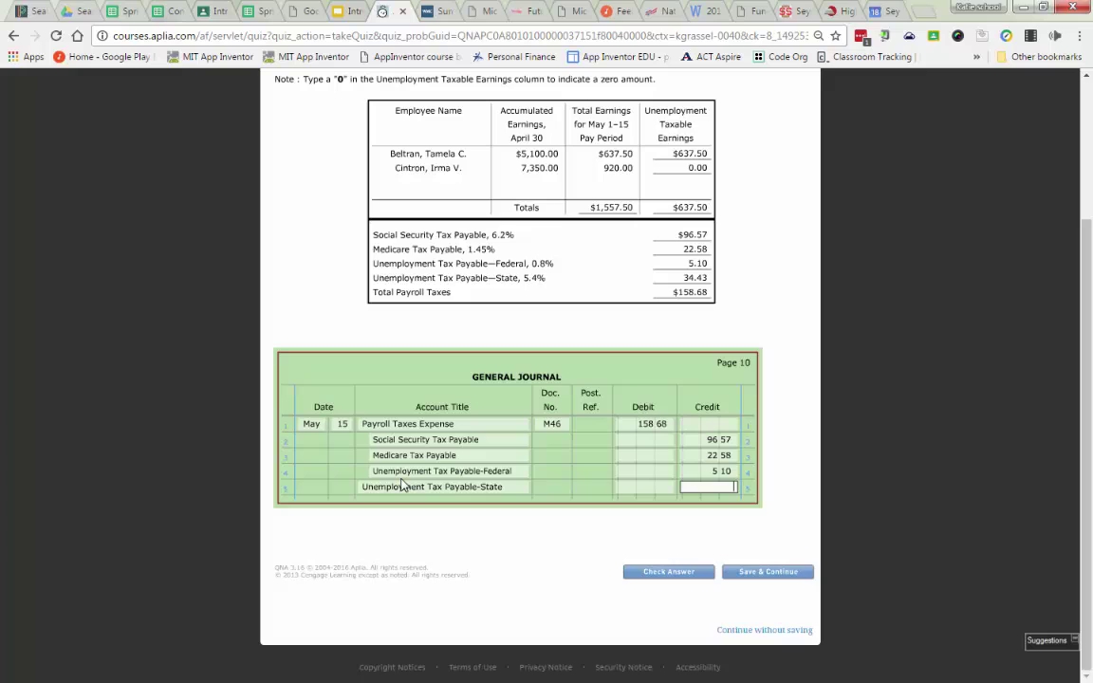
type("34.43")
key("Tab")
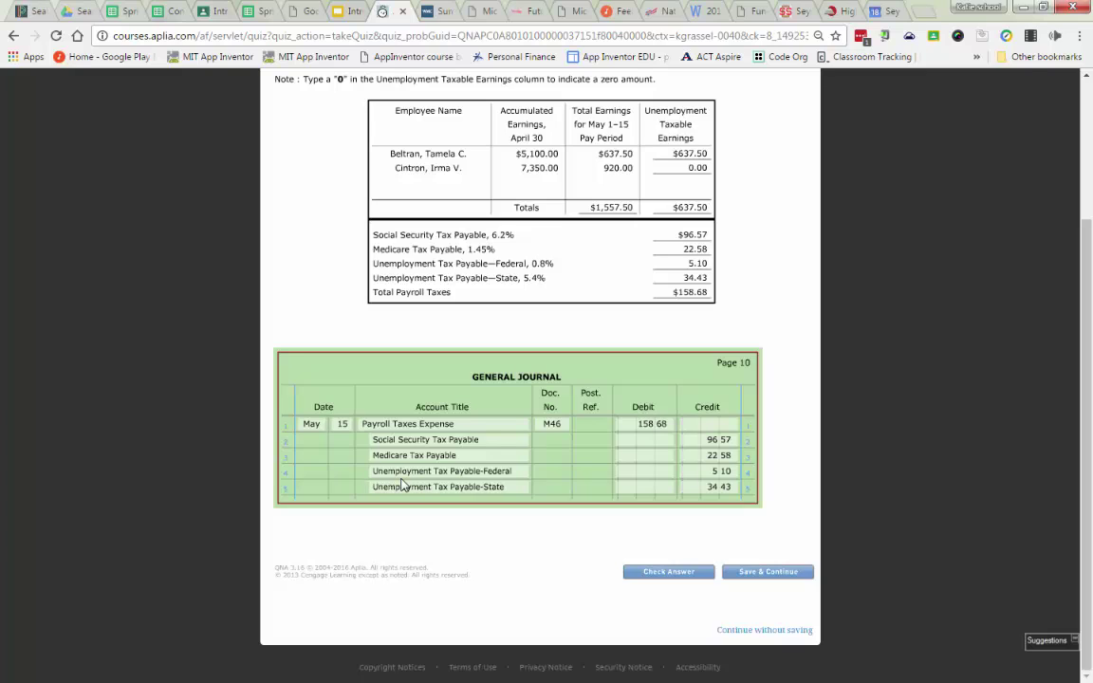